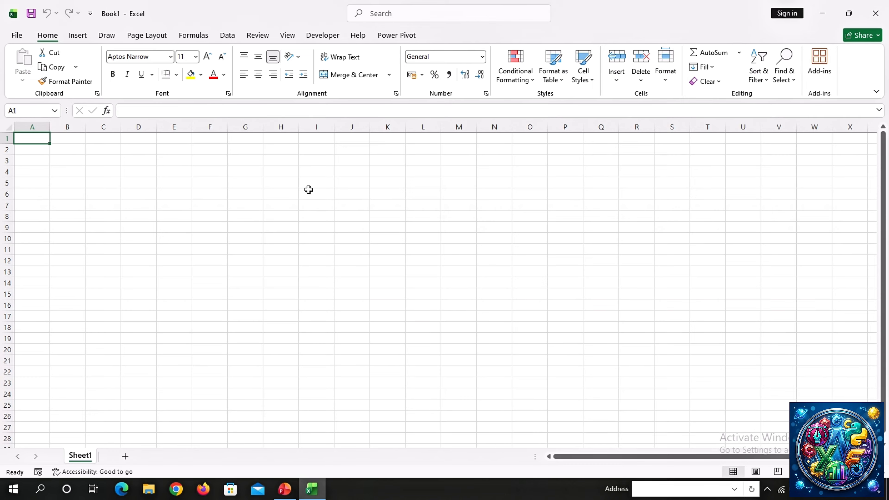
- Merge and center the range G2:O8 into a single title cell
click(252, 149)
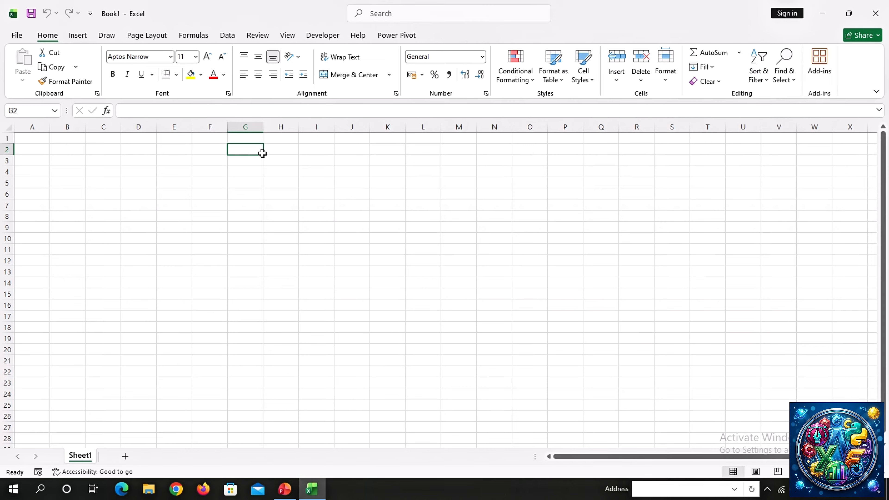
drag(260, 151, 543, 209)
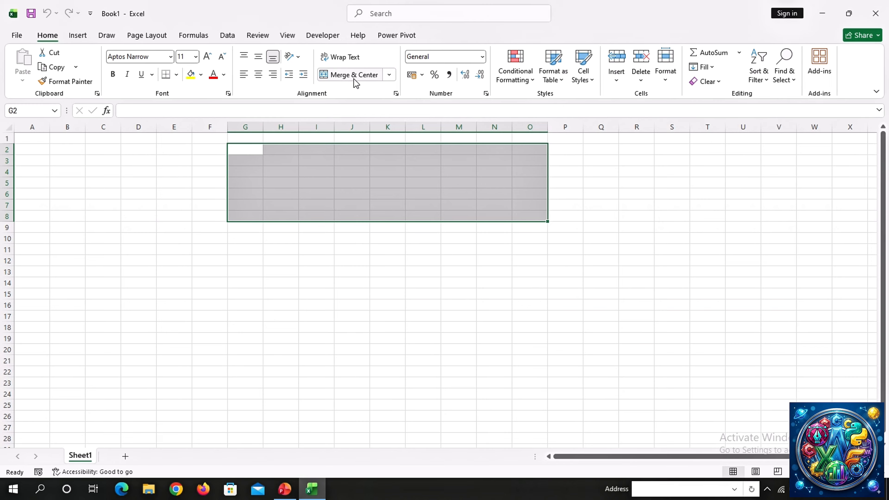
click(360, 74)
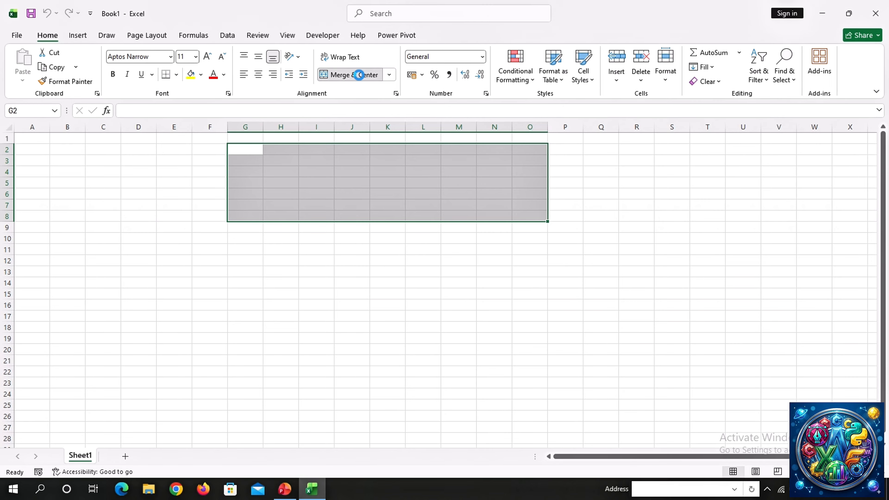
click(361, 260)
click(374, 211)
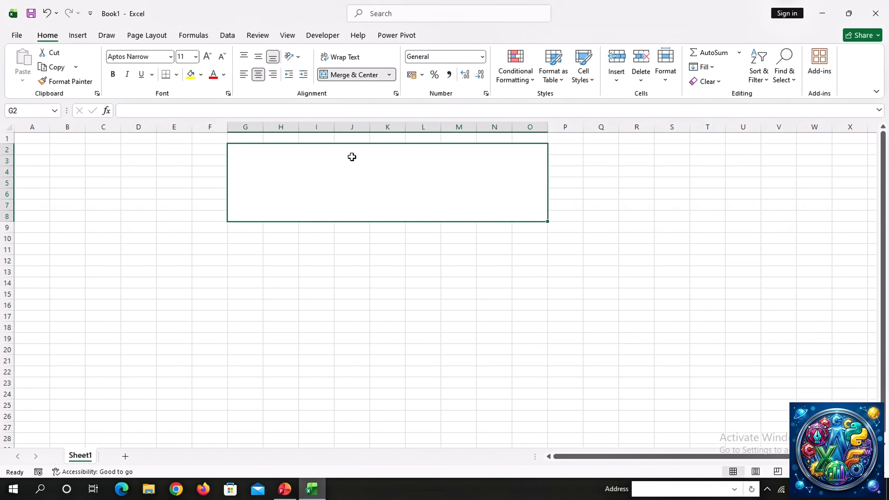
- Apply thick outside borders to the merged title cell G2:O8
click(177, 75)
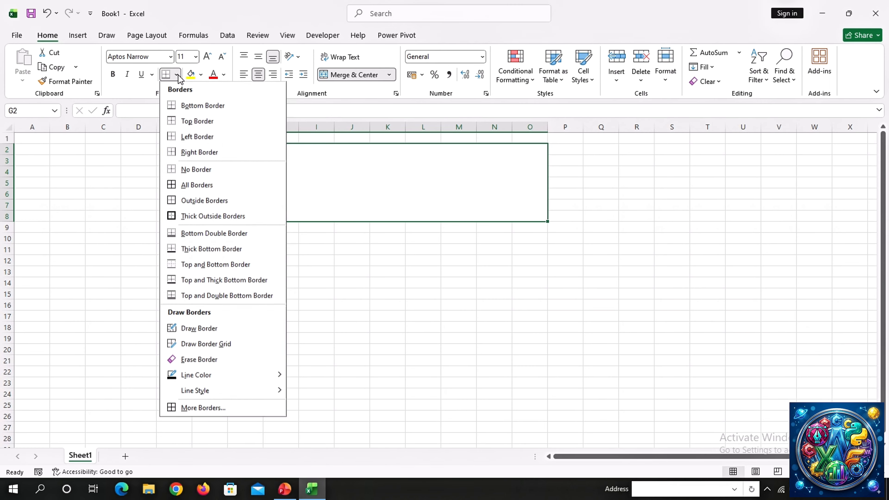
click(205, 217)
click(254, 248)
click(285, 188)
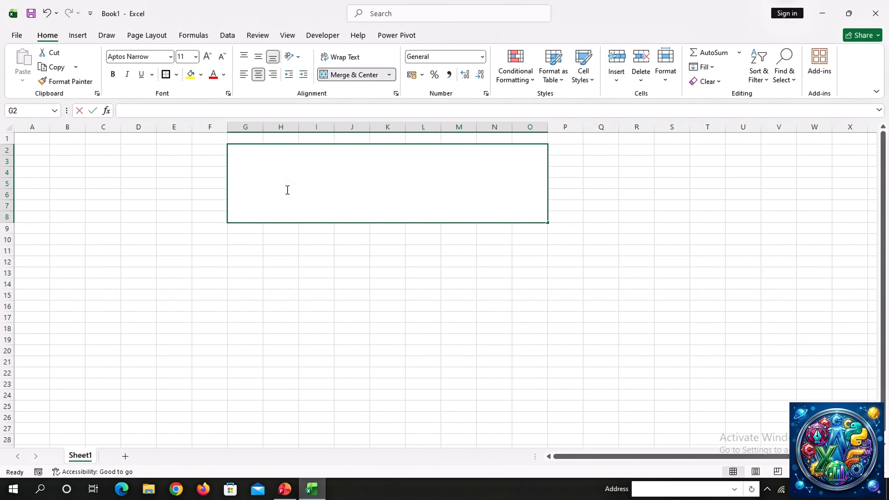
- Enter the title MARKSHEET in the merged cell
double_click(287, 190)
text(m)
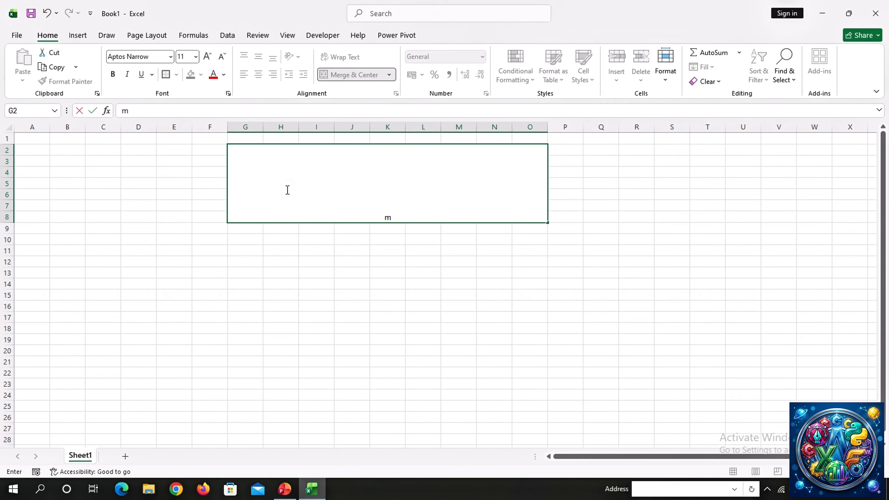
key(BackSpace)
text(MARKSHEET)
- Enlarge the MARKSHEET title text to font size 72
drag(365, 217, 460, 215)
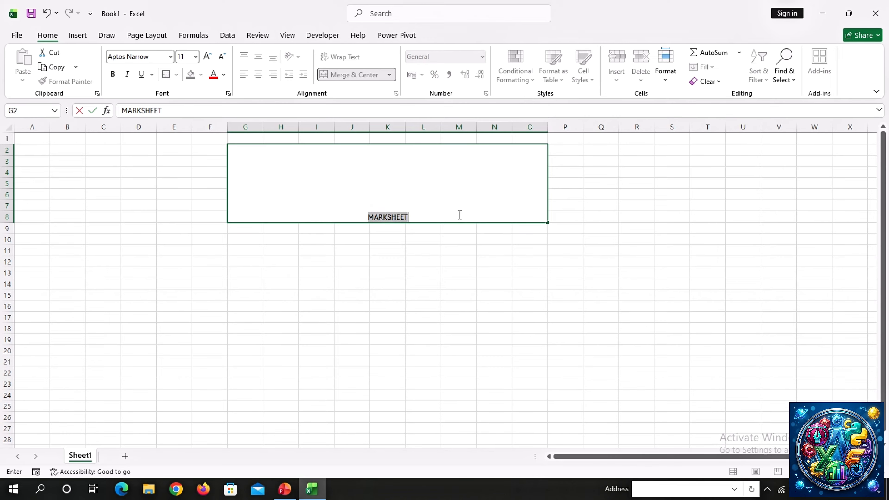
click(208, 57)
click(207, 56)
click(207, 56)
click(207, 57)
click(207, 57)
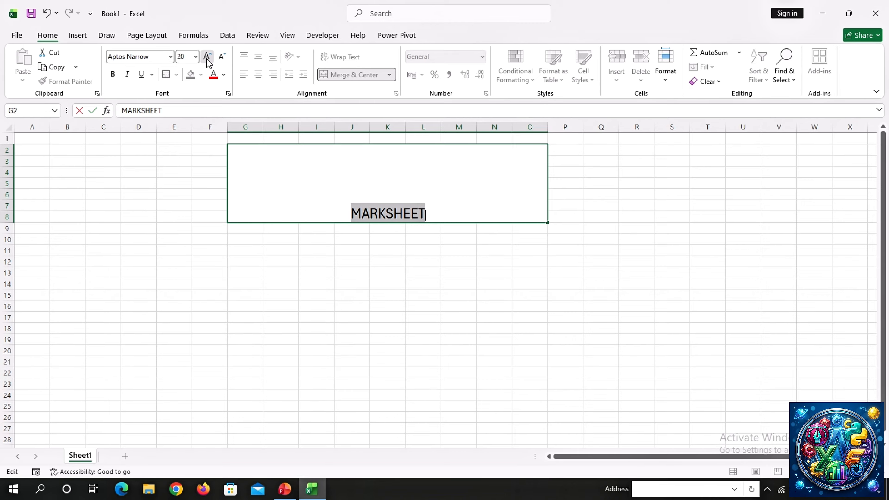
click(207, 57)
click(207, 57)
click(207, 56)
click(207, 57)
click(207, 57)
click(207, 57)
click(207, 57)
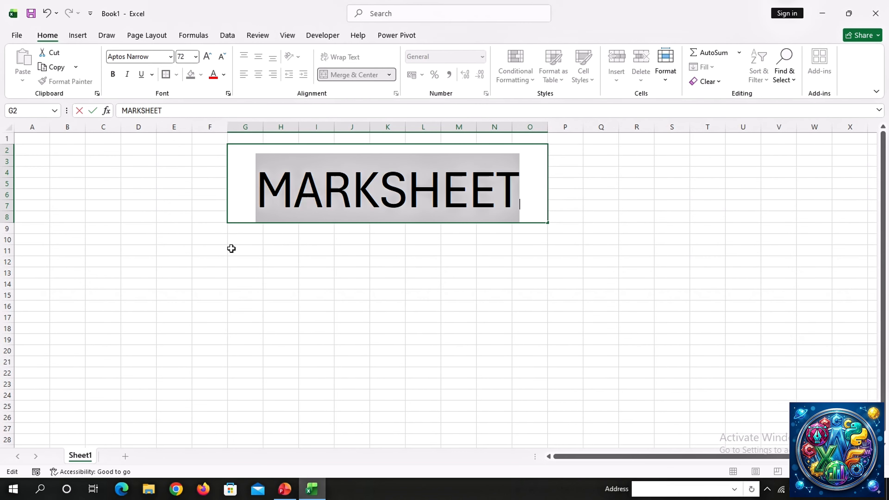
click(231, 249)
- Fill the merged title cell with the standard orange color
click(236, 206)
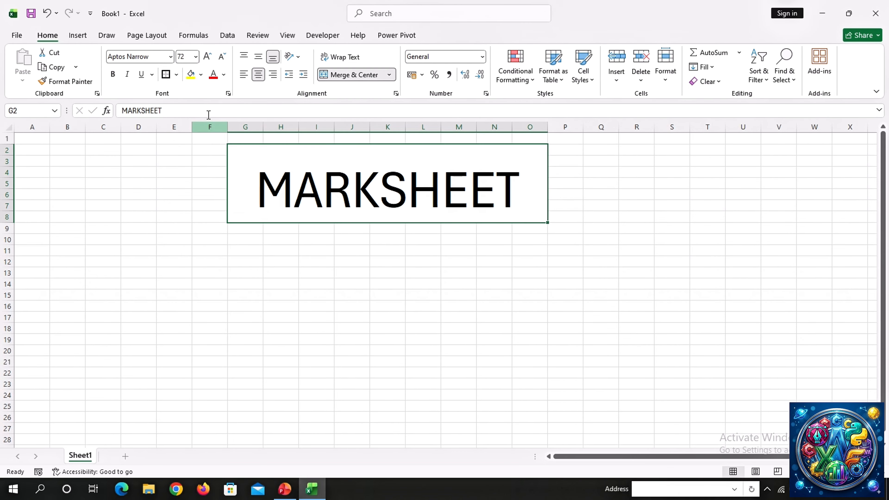
click(201, 75)
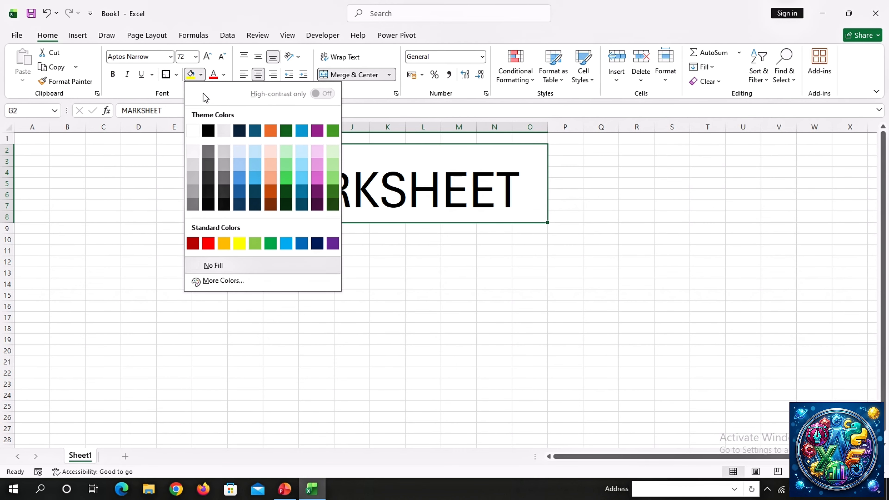
click(226, 248)
click(265, 272)
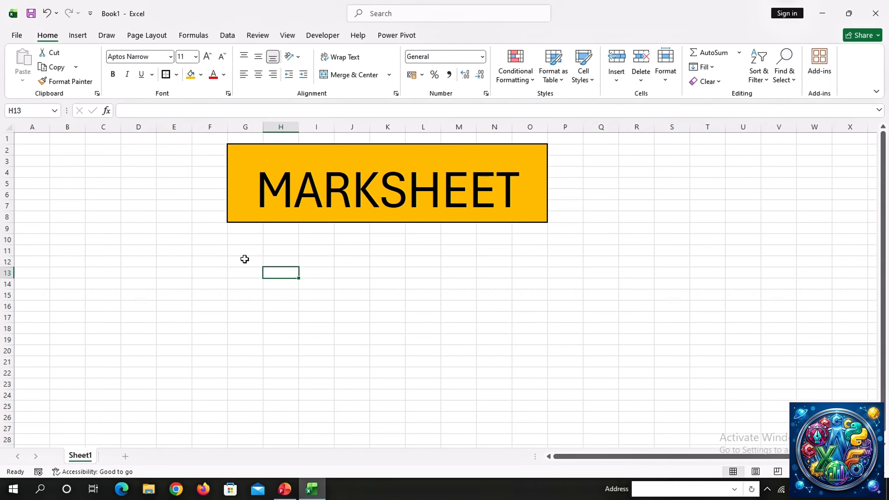
- Enter the column headers NAME, ENG, HIN, MATH and SCI in C11:G11
click(124, 246)
click(96, 246)
text(NAME)
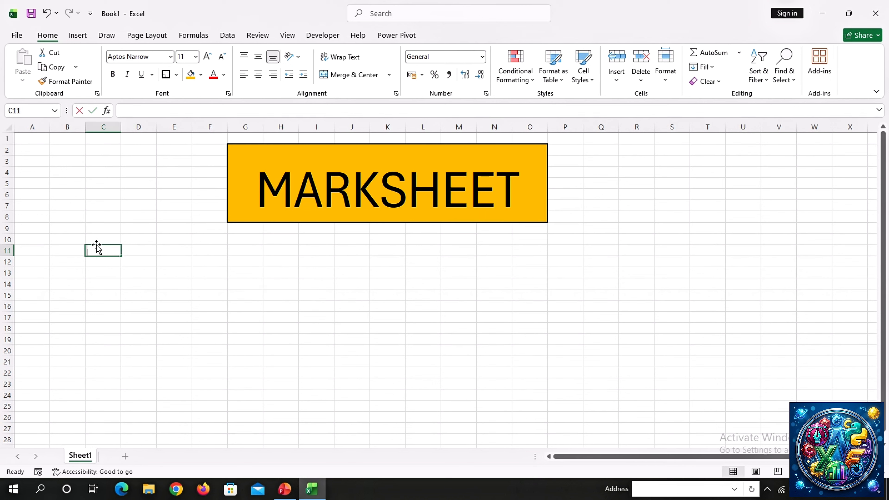
key(Tab)
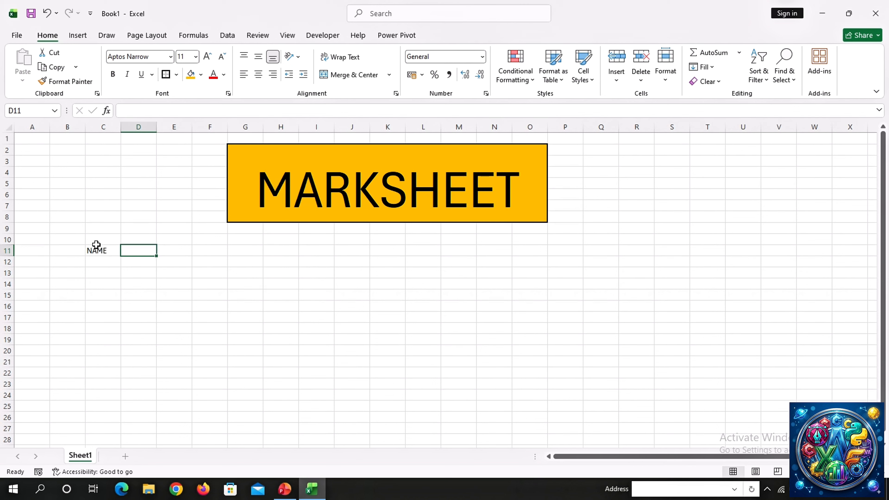
text(ENG)
key(Tab)
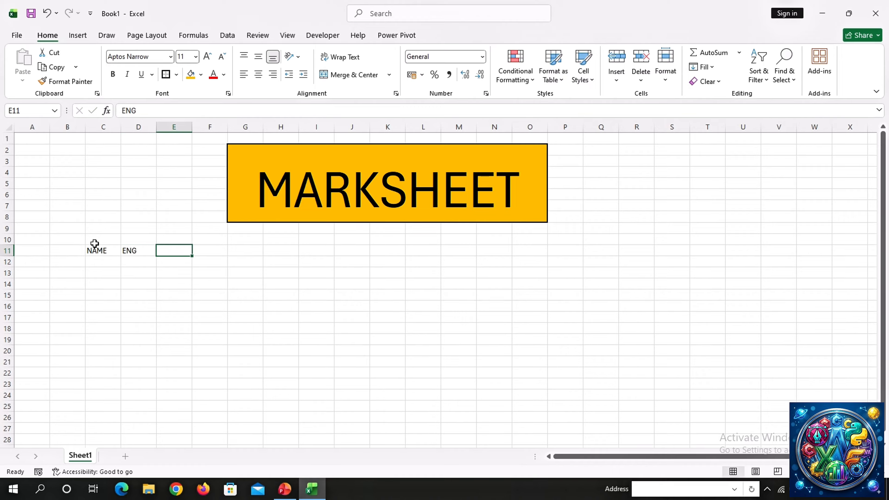
text(HIN)
key(Tab)
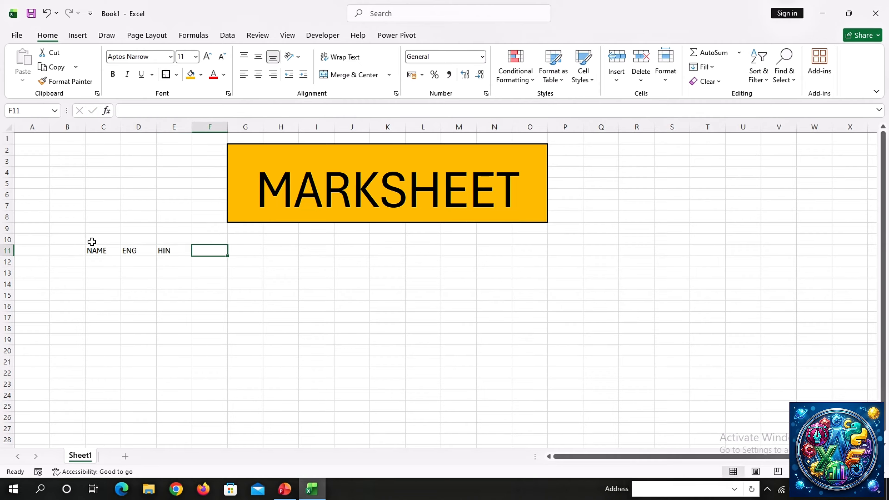
text(MATH)
key(Tab)
text(SCI)
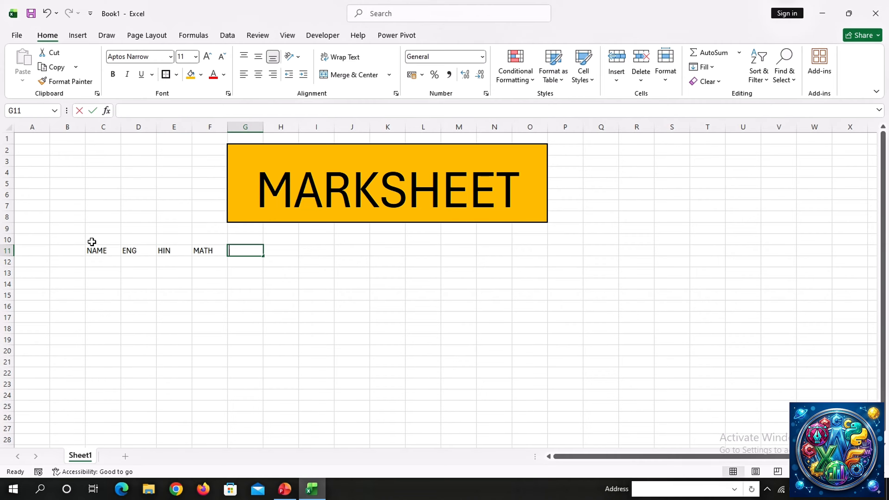
key(Tab)
- Add the headers TOTAL, MIN, MAX, COUNT and PER in H11:L11
text(TOTAL)
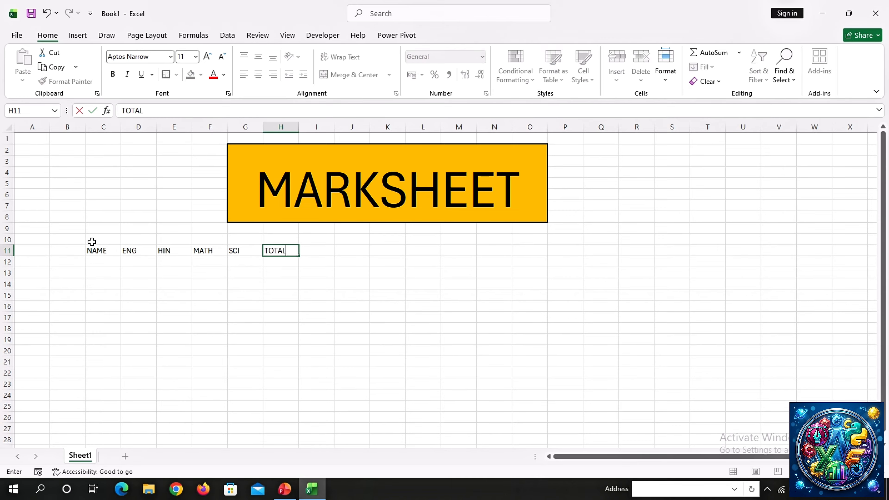
key(Tab)
text(MIN)
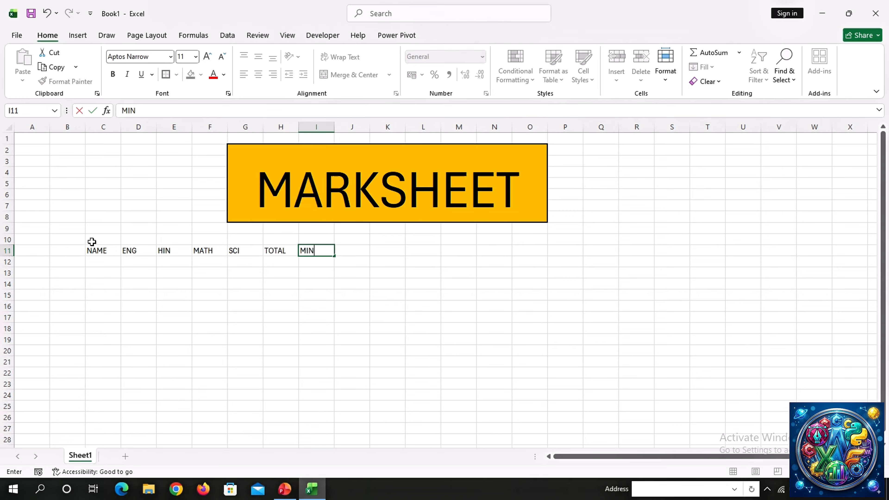
key(Tab)
text(MAX)
key(Tab)
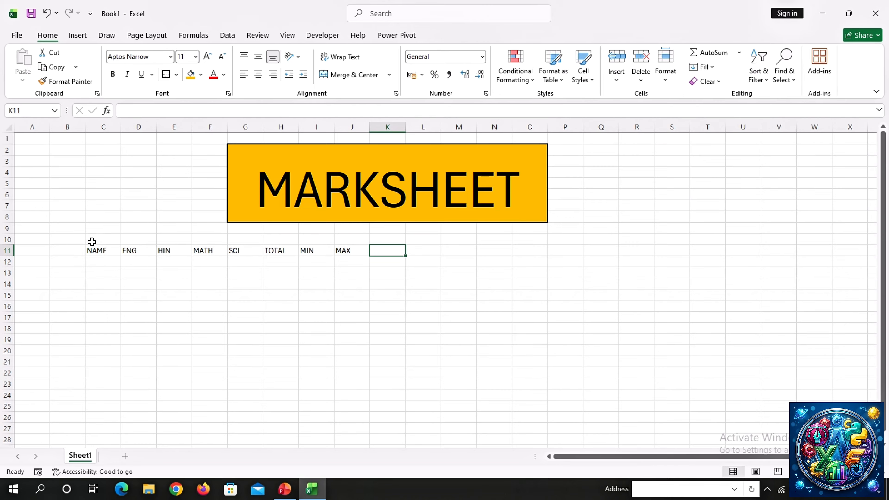
text(COUNT)
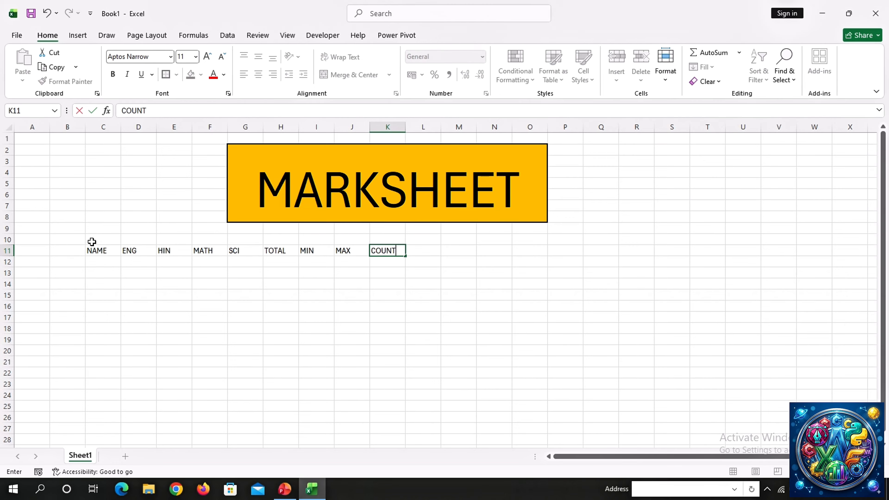
key(Tab)
text(PER)
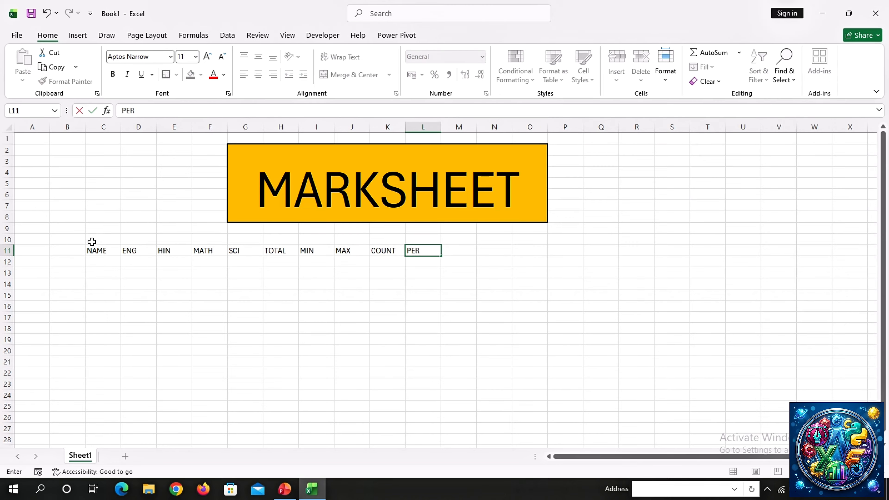
key(Tab)
- Add the headers LOWER, PROPER, UPPER and LEN in M11:P11
text(LOWER)
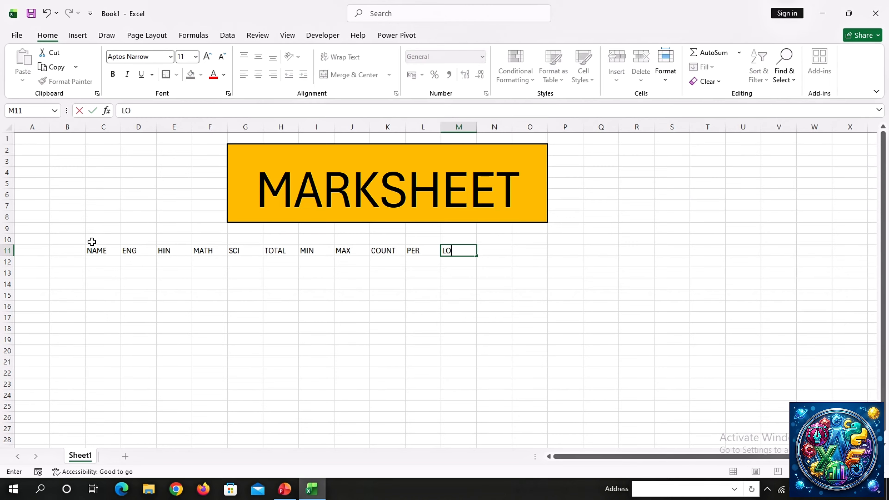
key(ctrl+Return)
key(Tab)
text(PROPER)
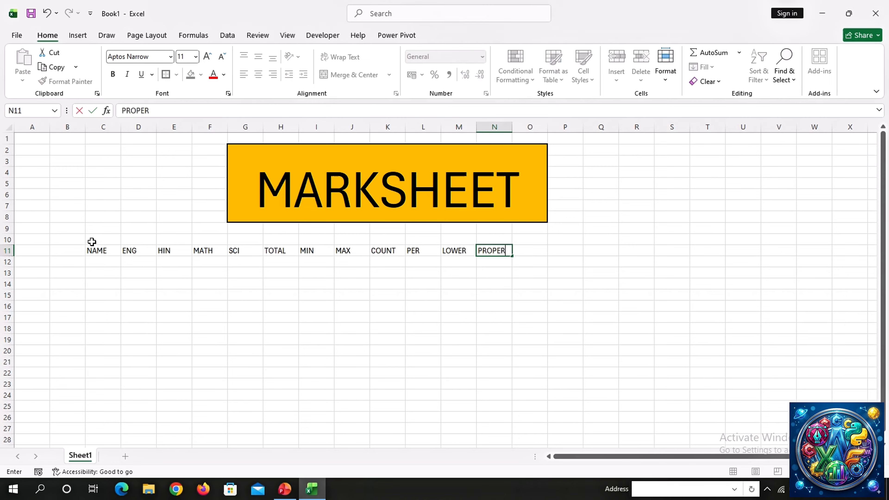
key(Tab)
text(UPPER)
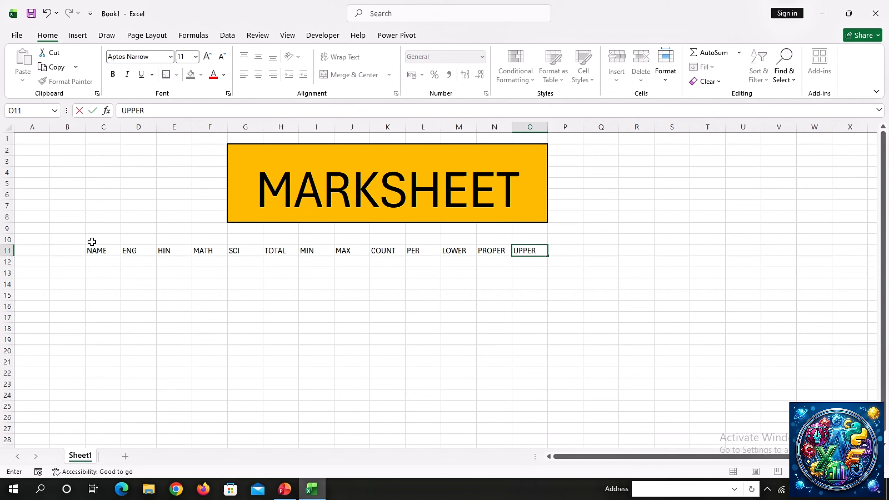
key(Tab)
text(LEN)
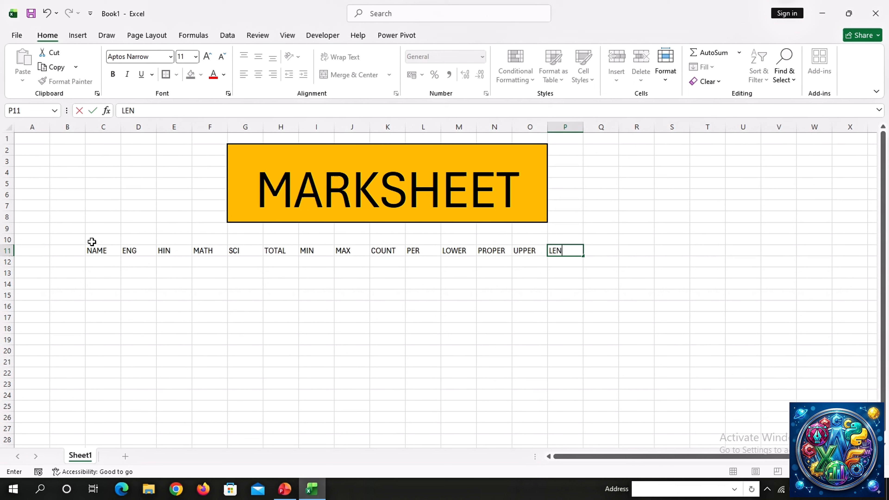
key(Tab)
- Complete the header row with AVG, RESULT and GRADE in Q11:S11
text(AVG)
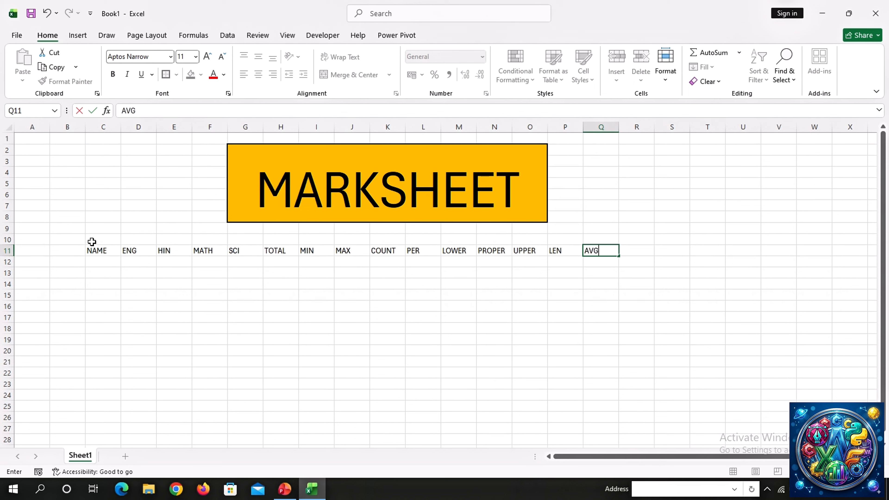
key(Tab)
text(RES)
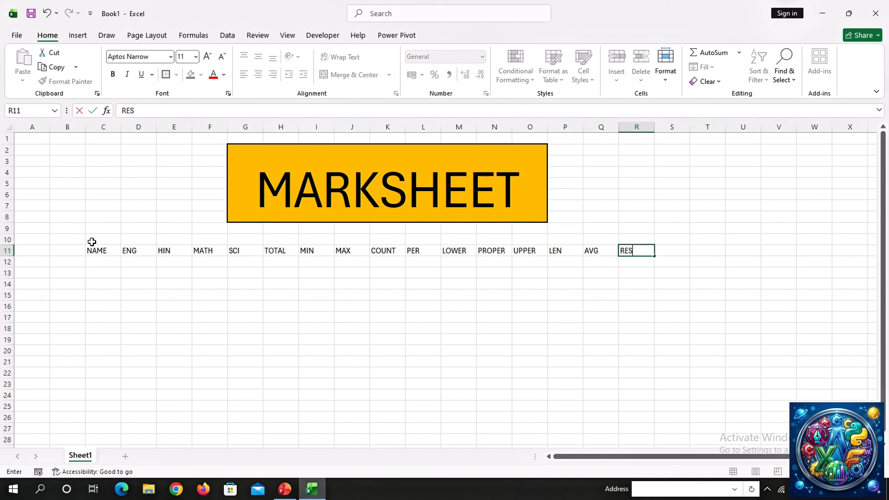
text(ULT)
key(Tab)
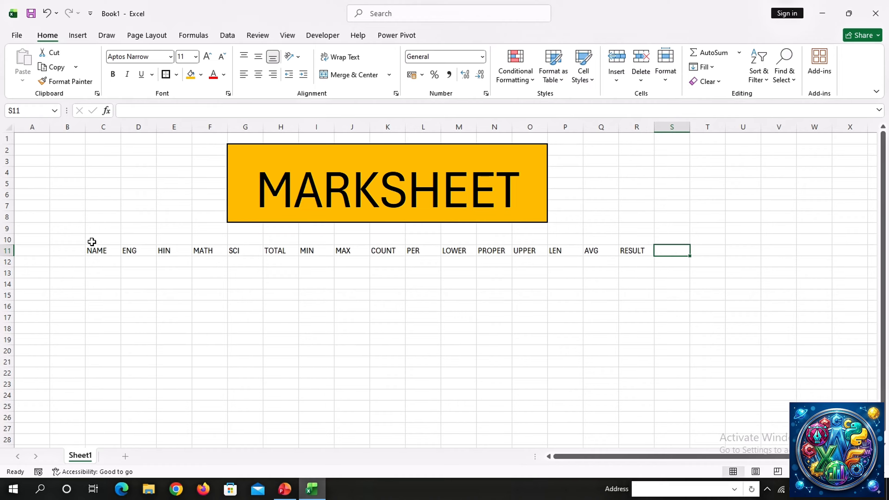
text(GRADE)
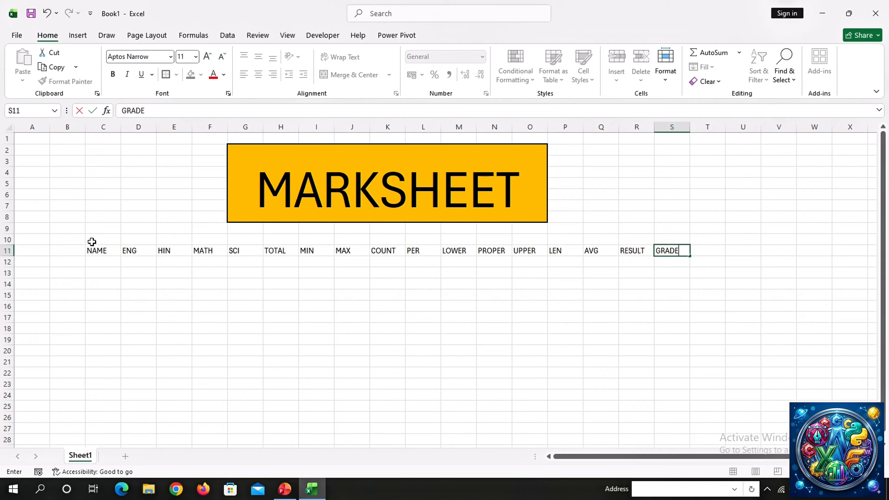
- Enter the student's name in C12 and the marks 74, 65, 74 and 12 in D12:G12
click(93, 261)
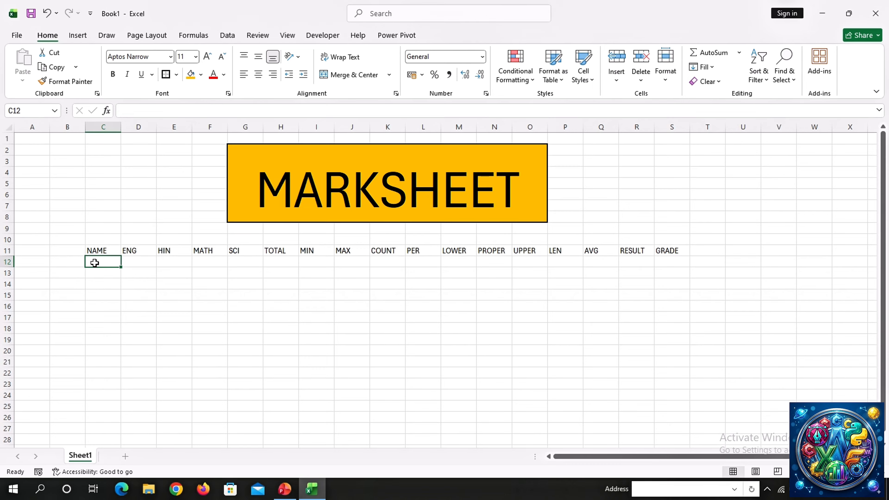
text(NITISH)
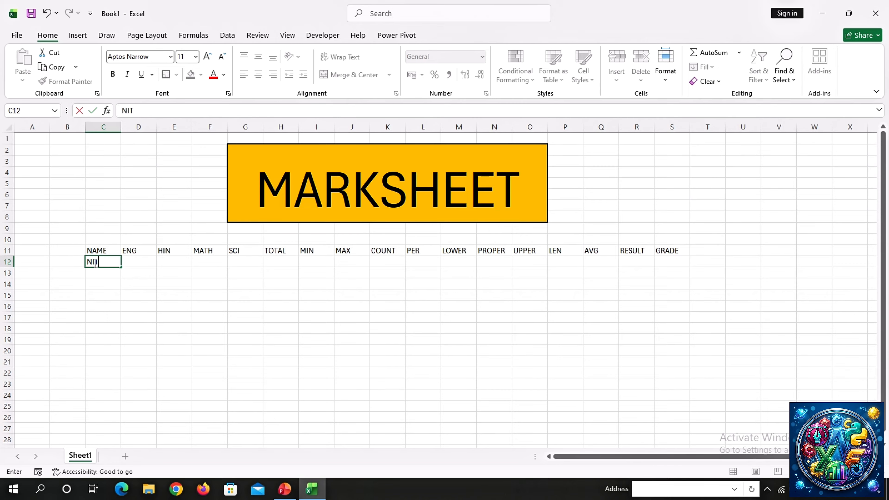
key(Tab)
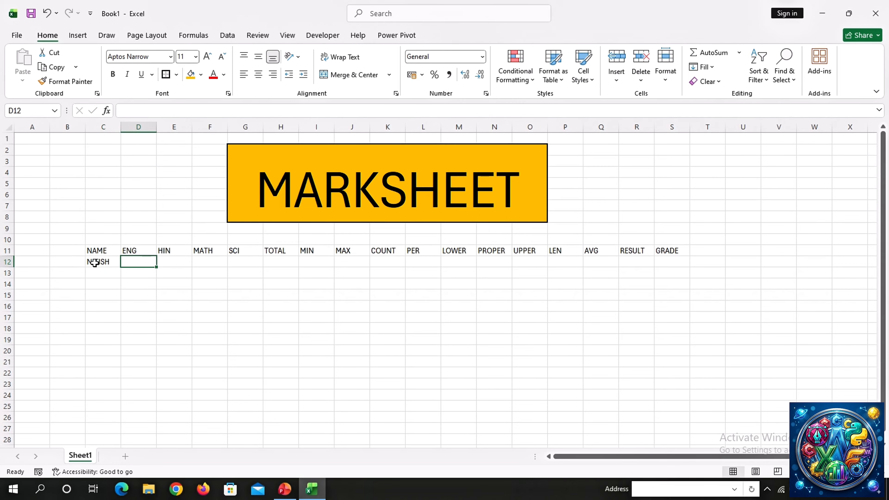
text(74)
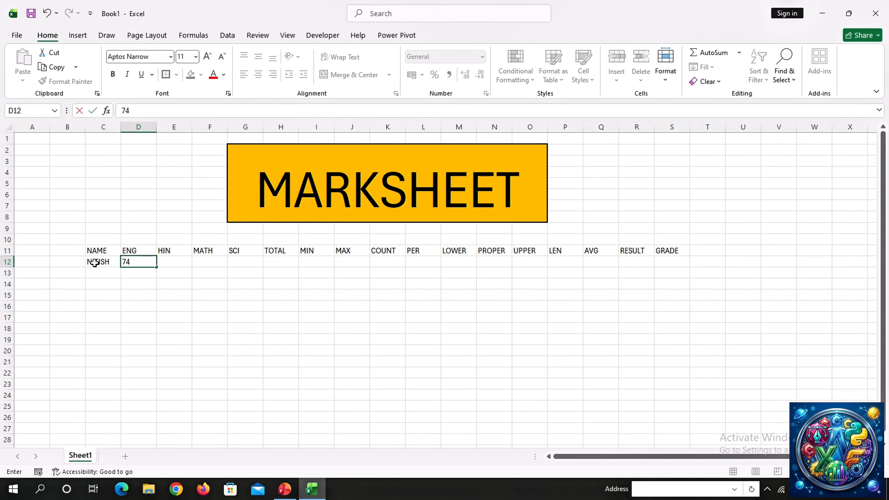
key(Tab)
text(65)
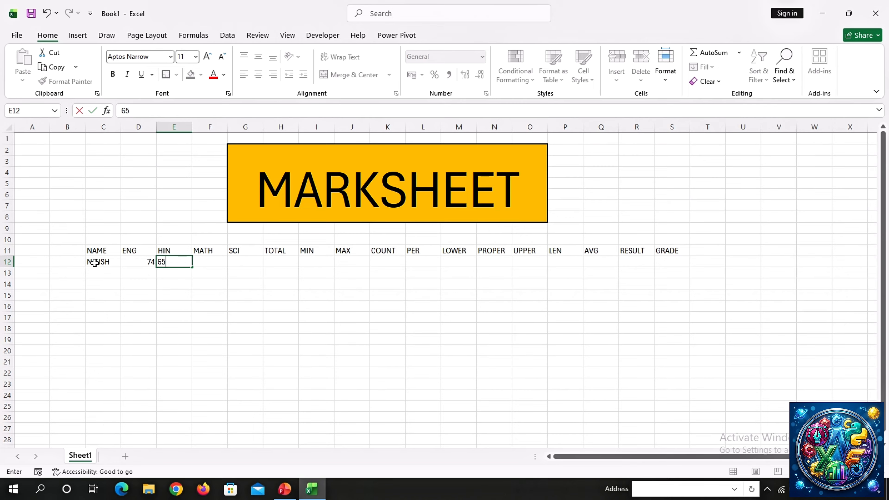
key(Tab)
text(74)
key(Tab)
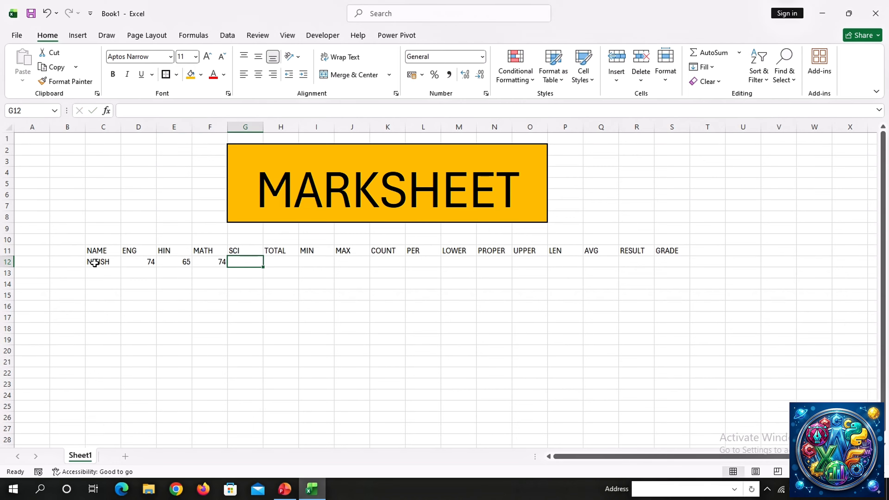
text(12)
key(Tab)
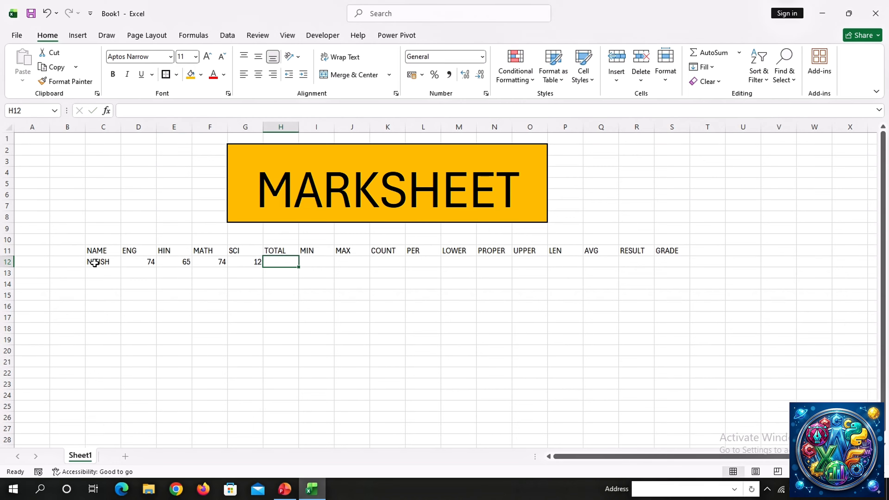
- Calculate the student's TOTAL in H12 with a SUM formula over D12:G12
text(=)
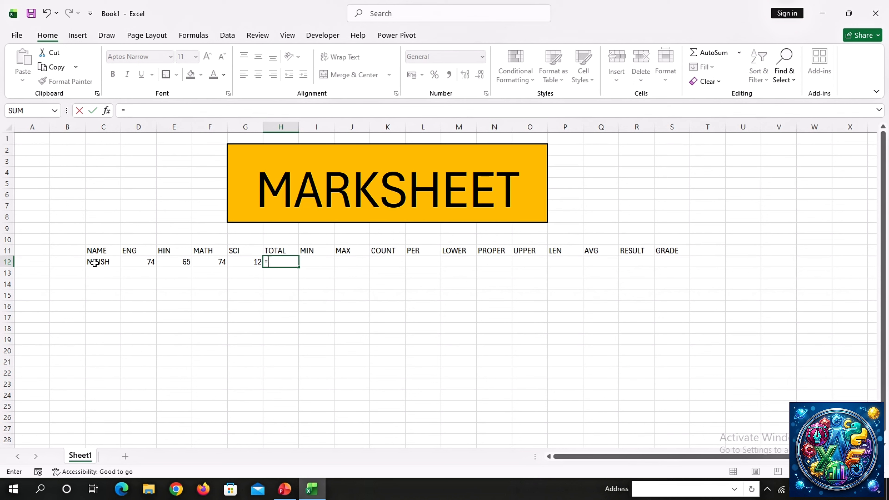
text(SUM)
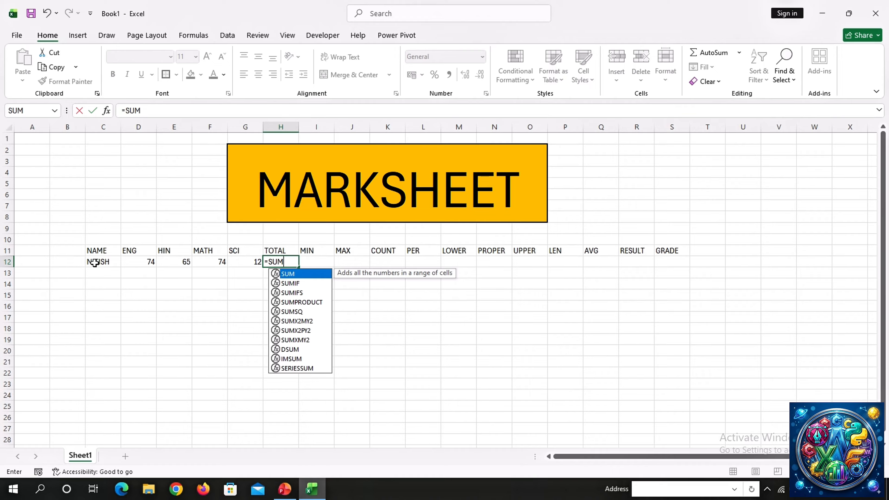
text(()
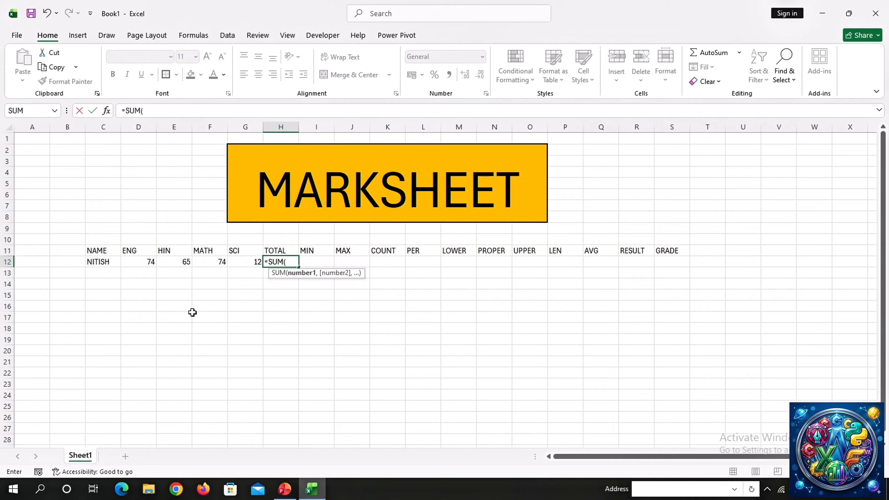
drag(139, 263, 240, 259)
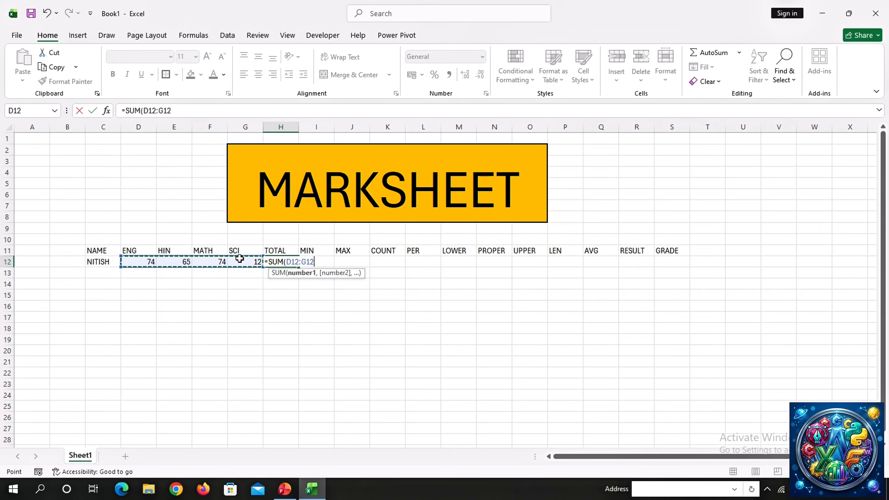
key(Return)
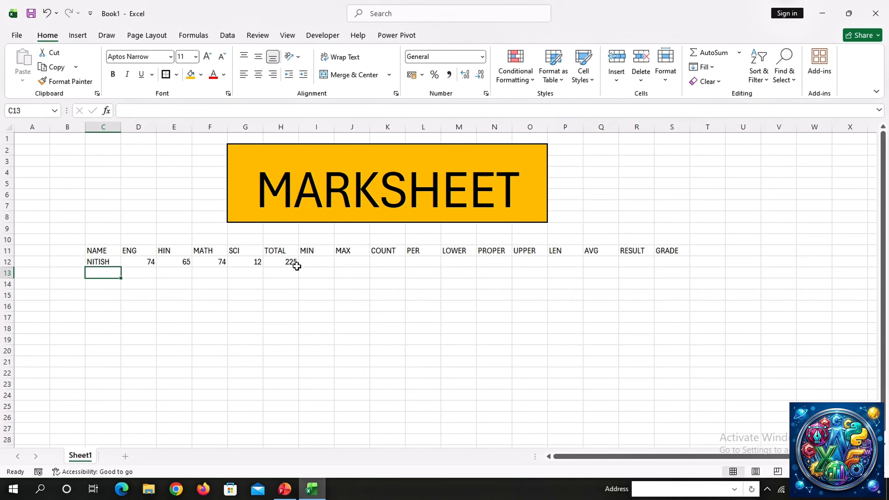
- Calculate the lowest mark in I12 with a MIN formula over D12:G12
click(309, 261)
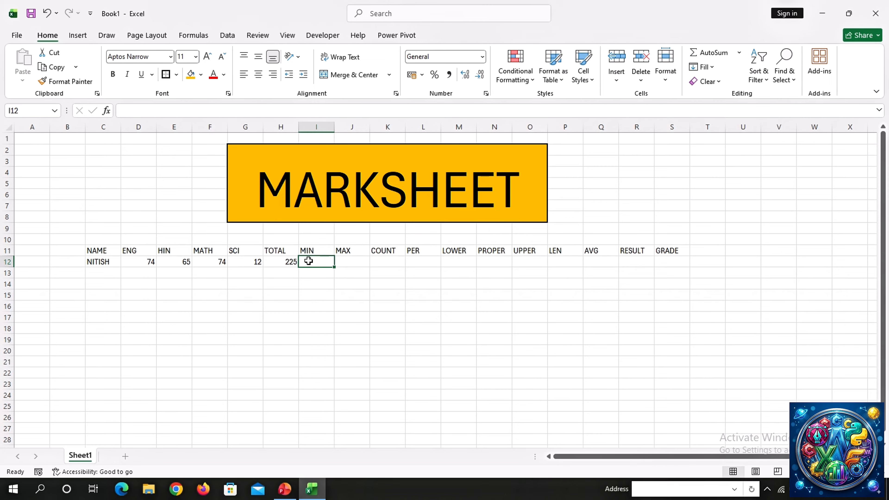
text(=MI)
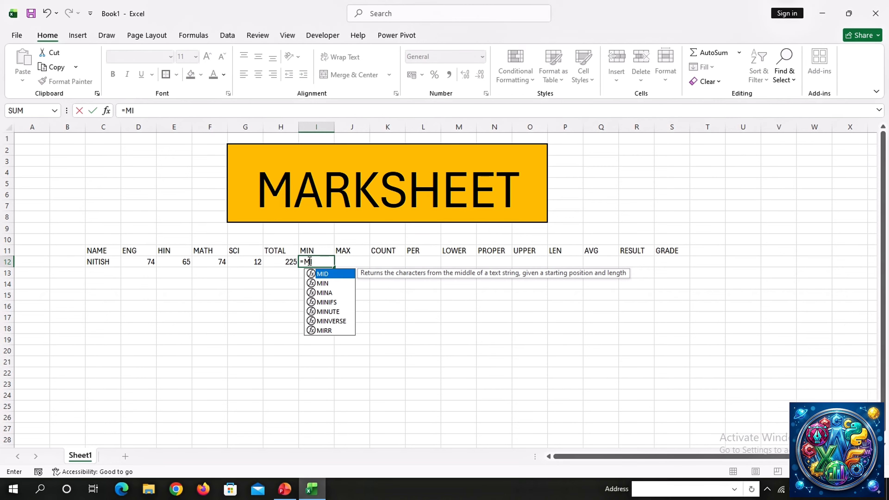
text(N)
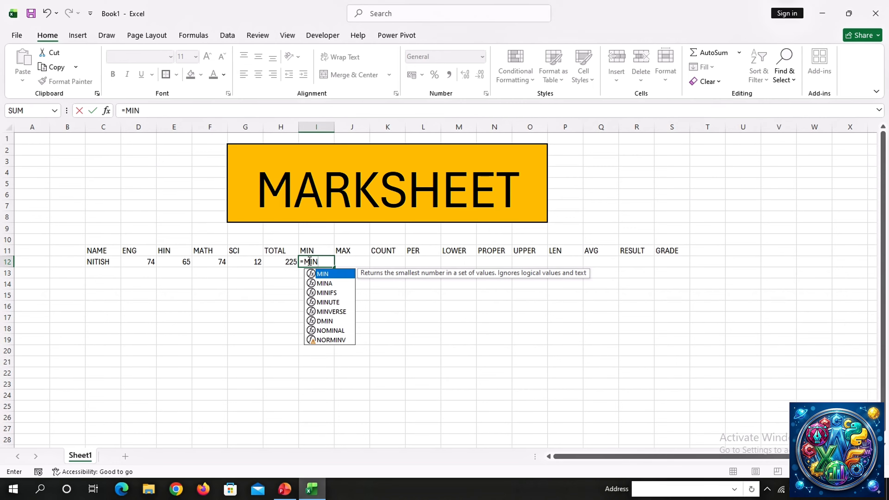
text(()
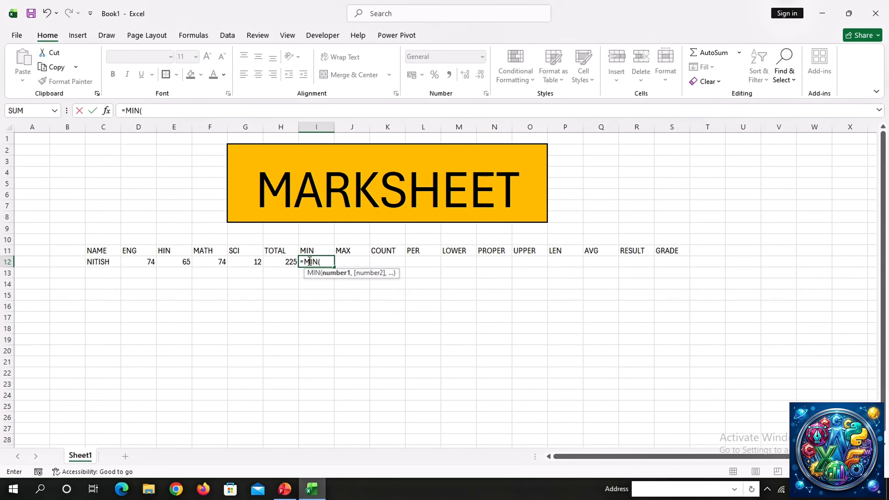
click(137, 261)
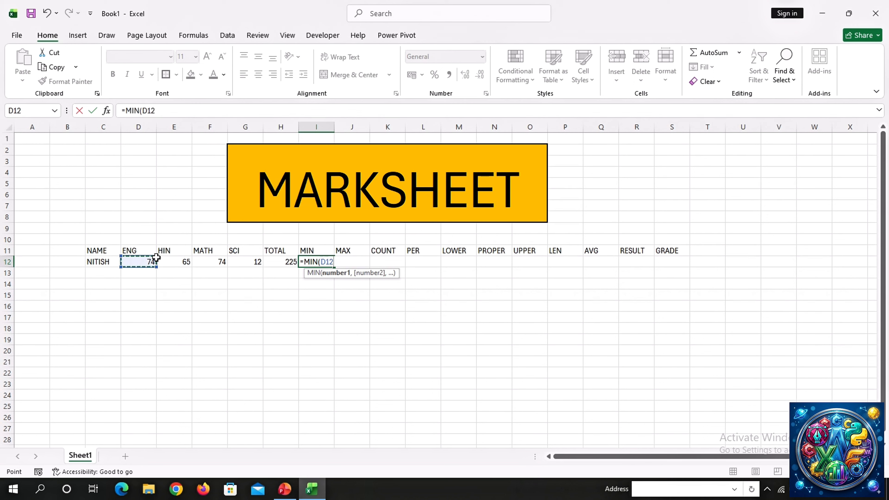
drag(156, 258, 230, 258)
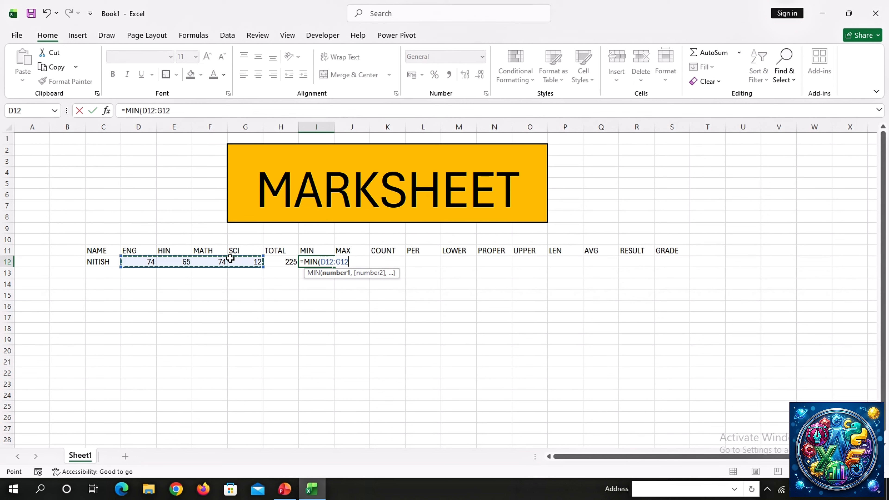
key(Return)
- Calculate the highest mark in J12 with a MAX formula over D12:G12
click(356, 265)
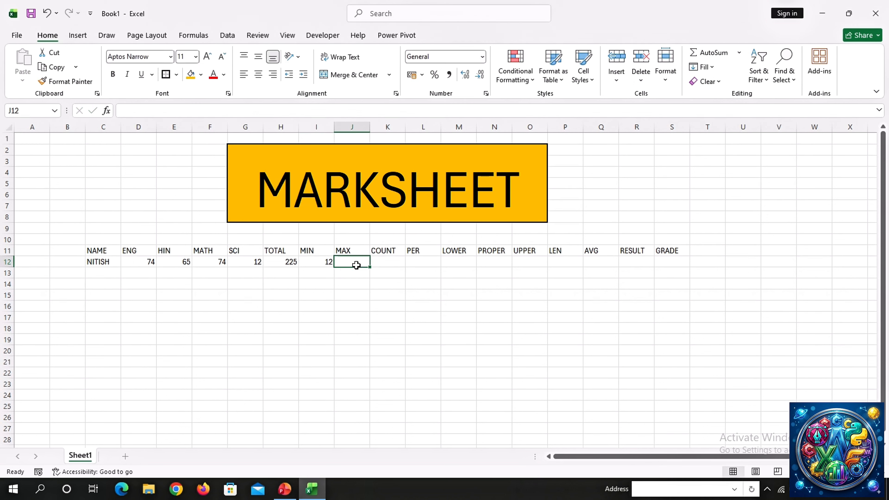
text(=MAX()
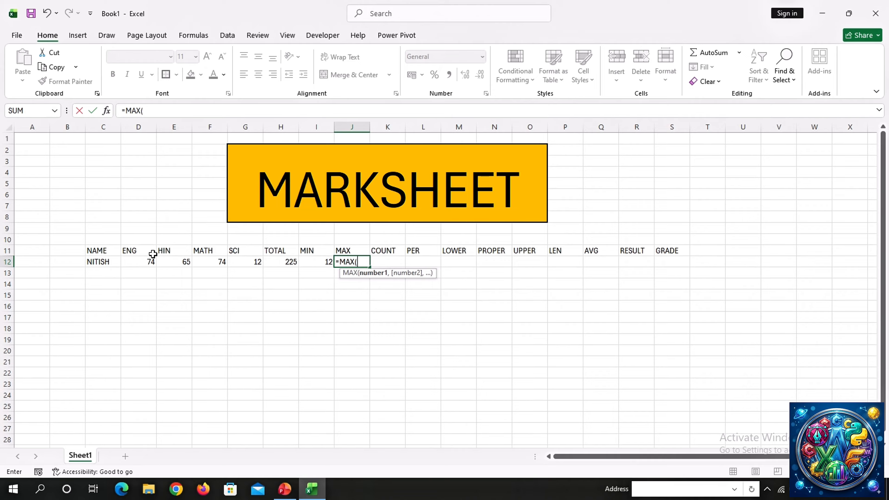
drag(140, 265, 251, 261)
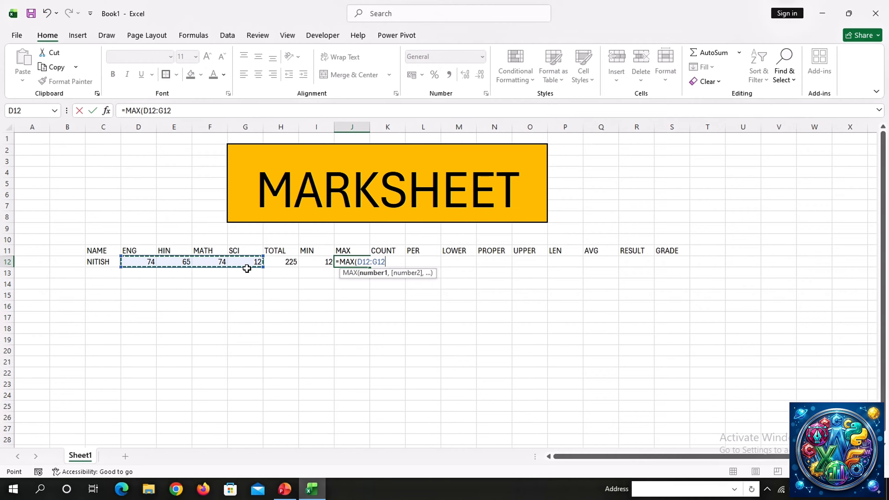
text())
key(Return)
- Count the subject marks in K12 with a COUNT formula over D12:G12
click(395, 261)
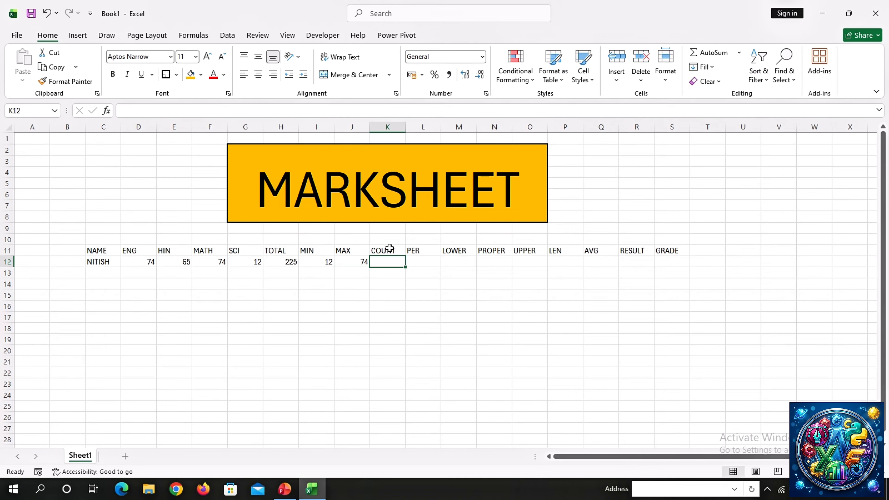
text(=C)
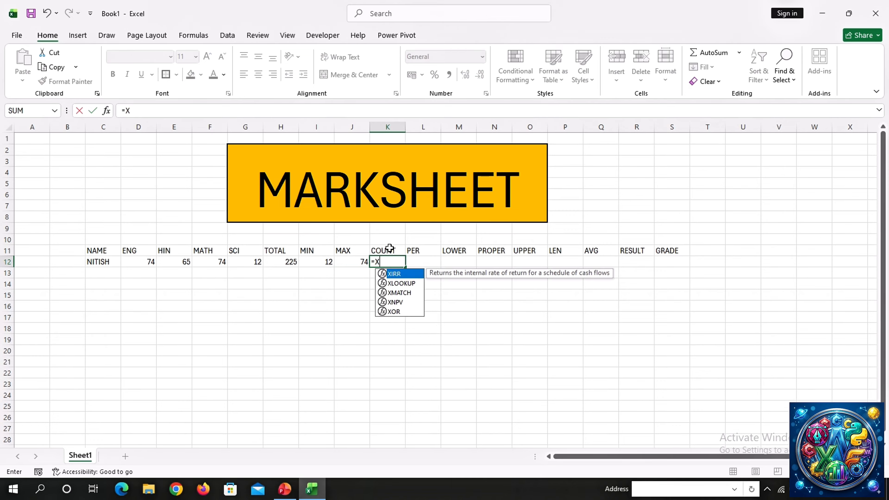
text(OUNT()
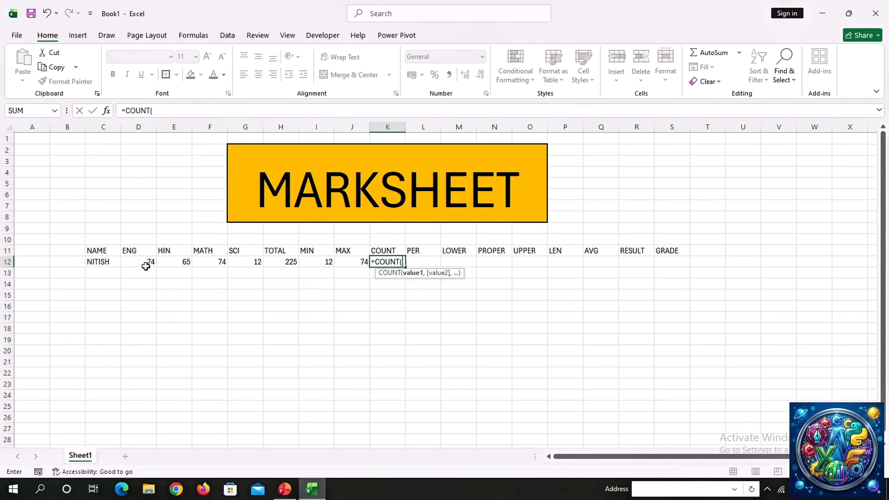
drag(149, 261, 241, 261)
text())
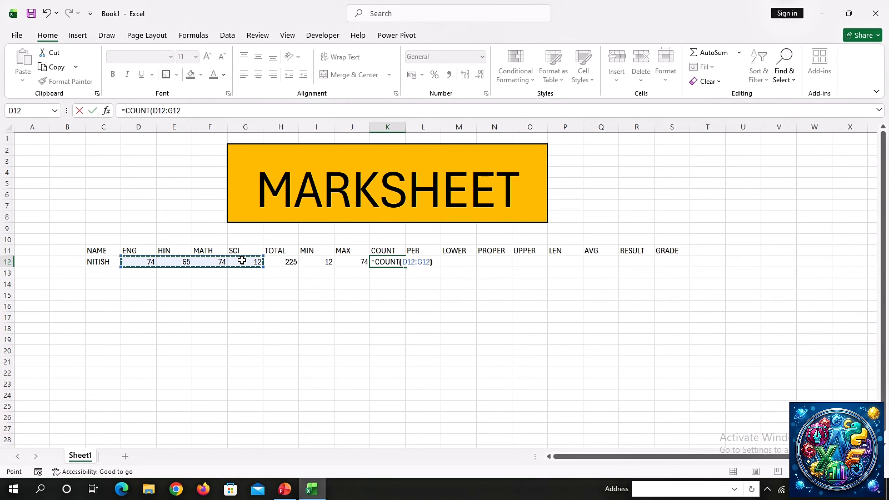
key(Return)
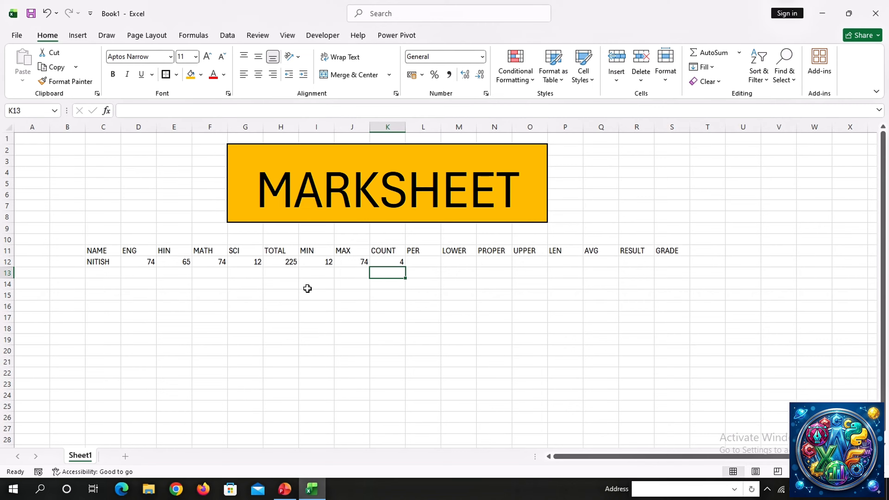
- Calculate the percentage in L12 by dividing the total by the count with =H12/K12
key(Right)
key(Up)
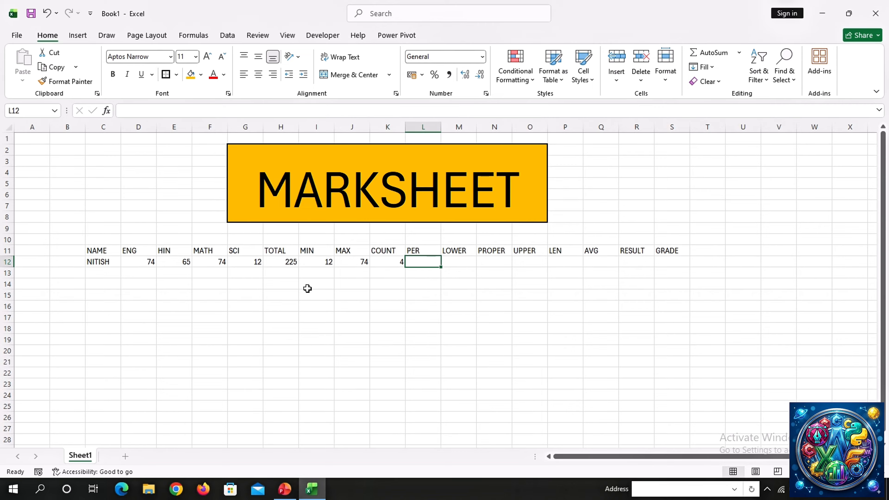
text(=)
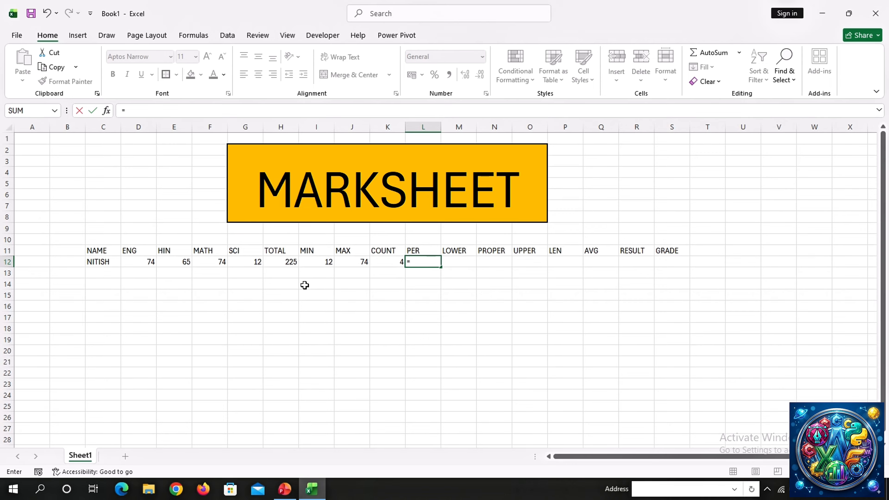
click(287, 260)
text(/)
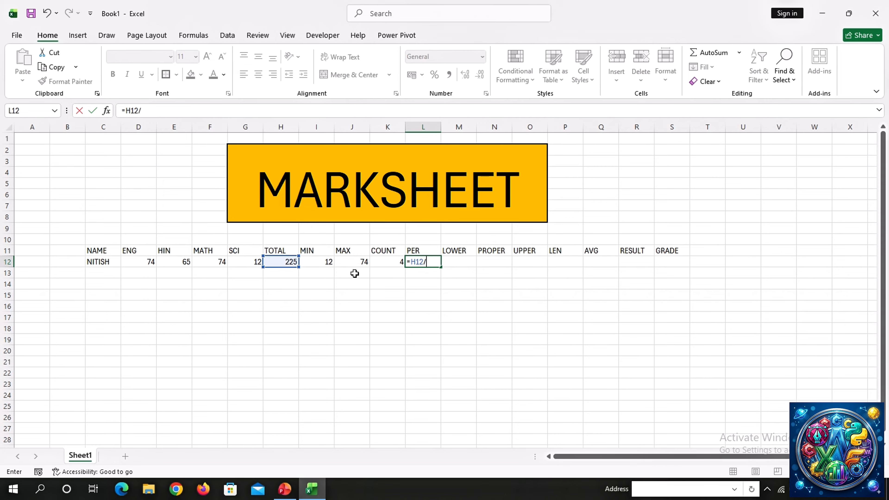
click(382, 262)
key(ctrl+Return)
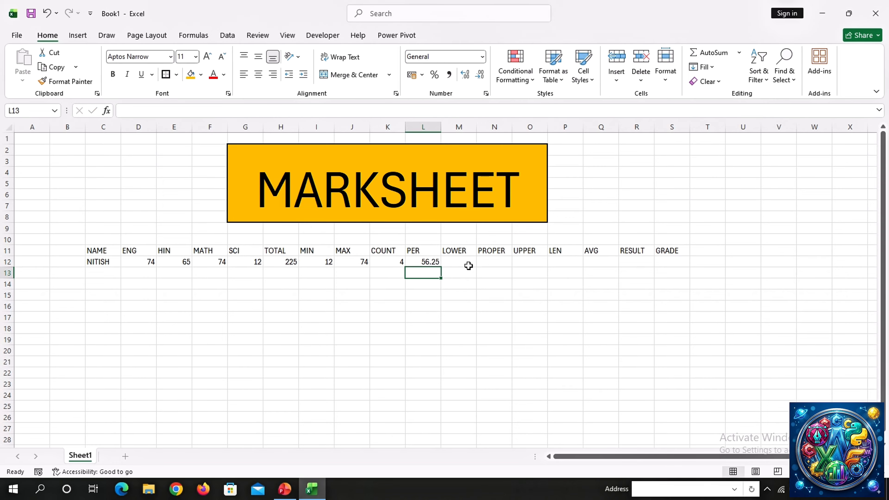
- Convert the student's name to lowercase in M12 with the formula =LOWER(C12)
click(468, 264)
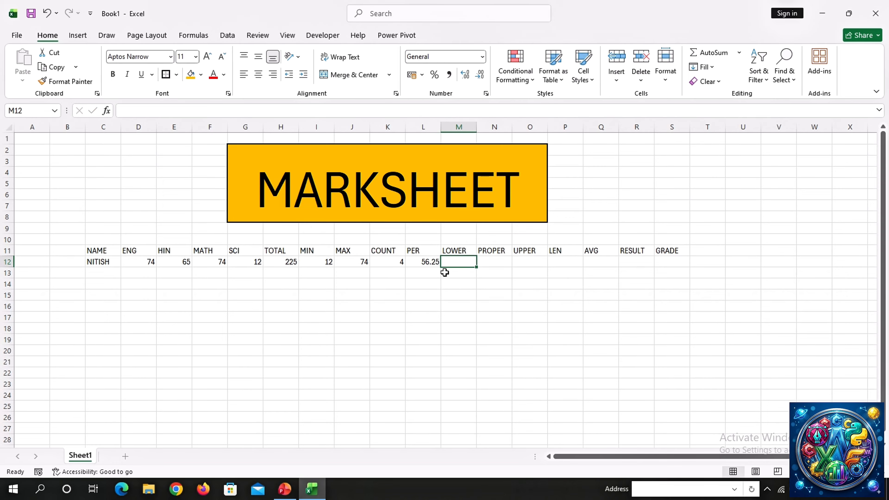
text(=LO)
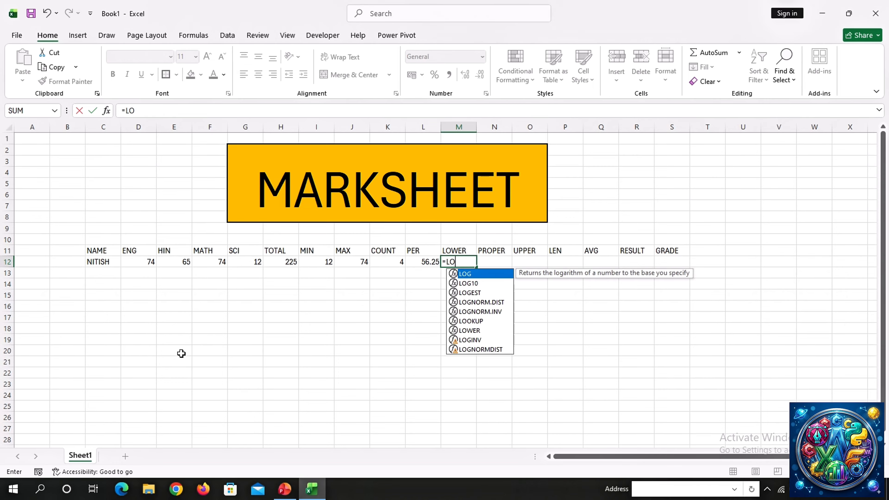
text(WER()
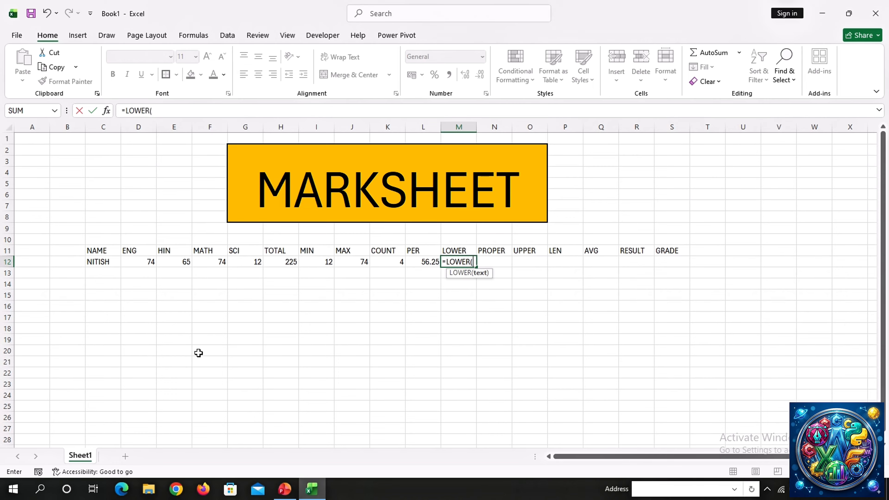
click(104, 264)
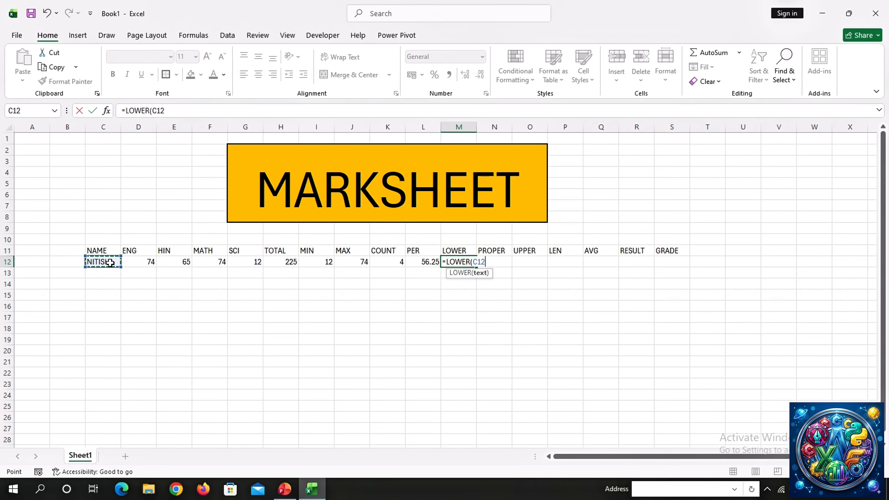
text())
key(Return)
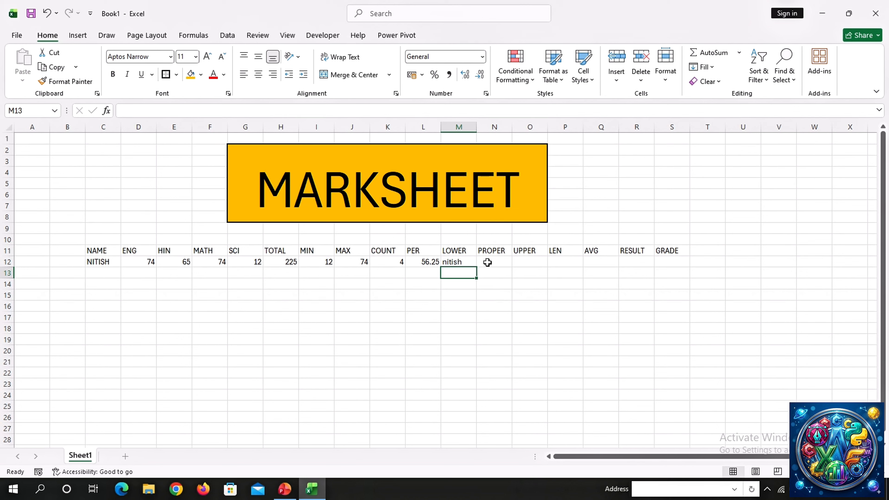
- Convert the student's name to proper case in N12 with a PROPER formula referencing C12
click(487, 262)
text(=)
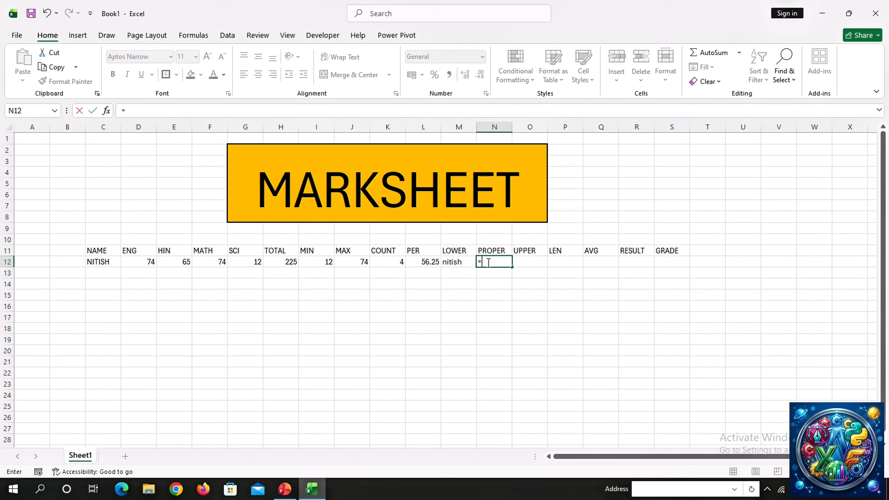
text(PROP)
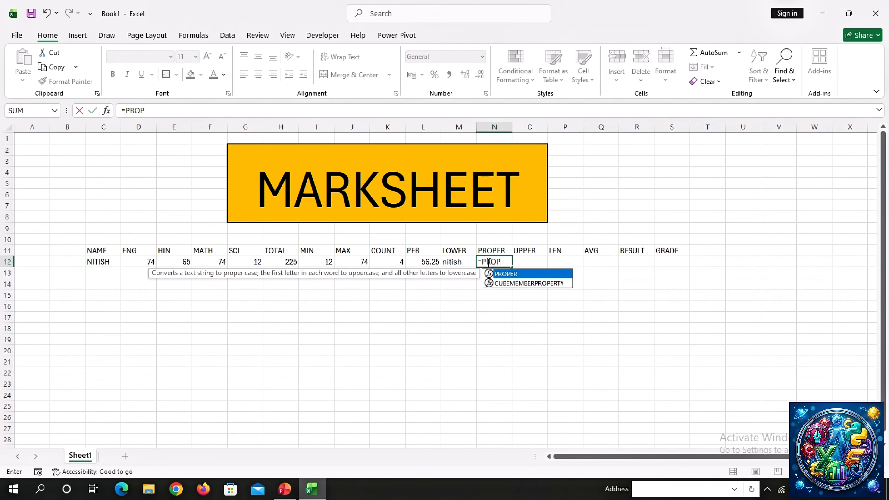
text(ER()
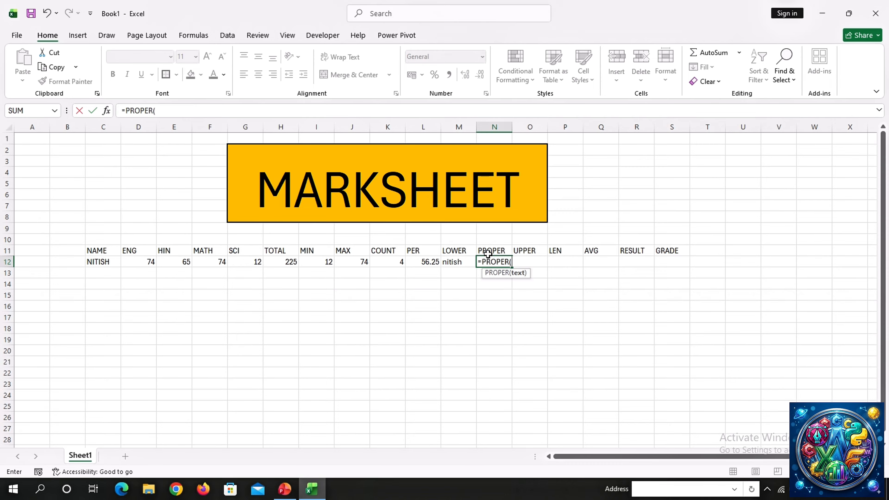
click(111, 259)
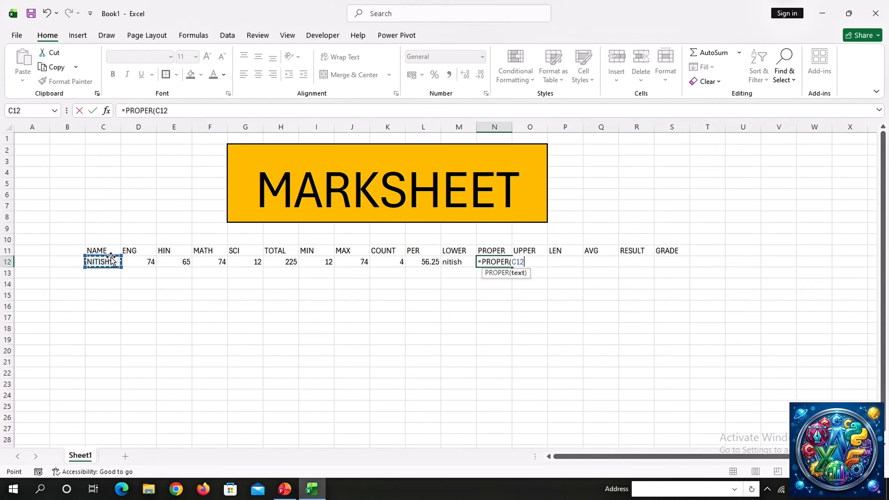
key(Return)
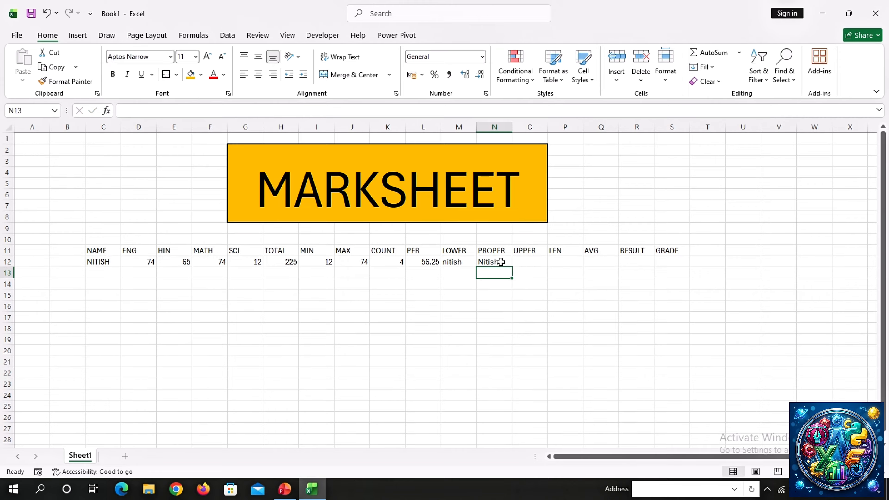
- Convert the student's name to uppercase in O12 with the formula =UPPER(C12)
click(522, 259)
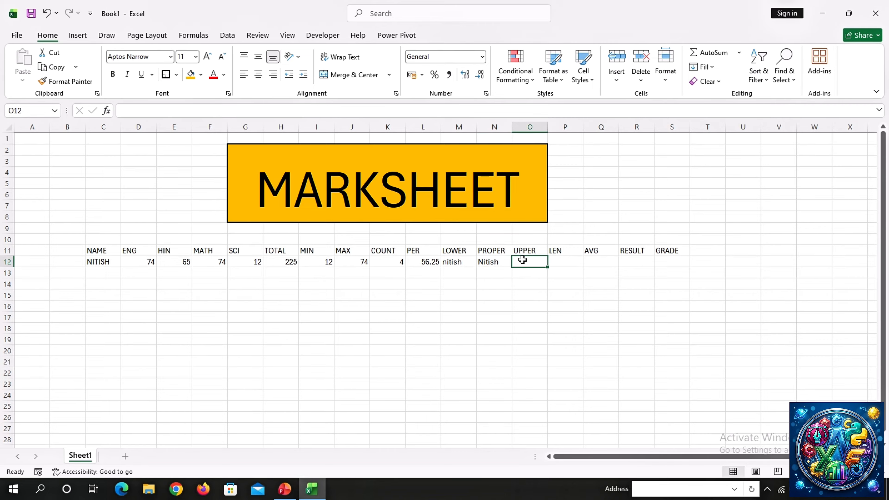
text(=UPP)
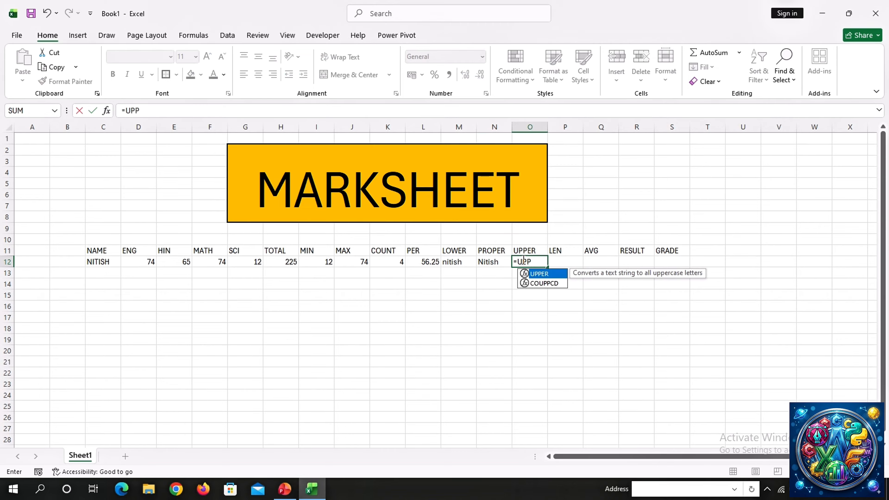
key(Tab)
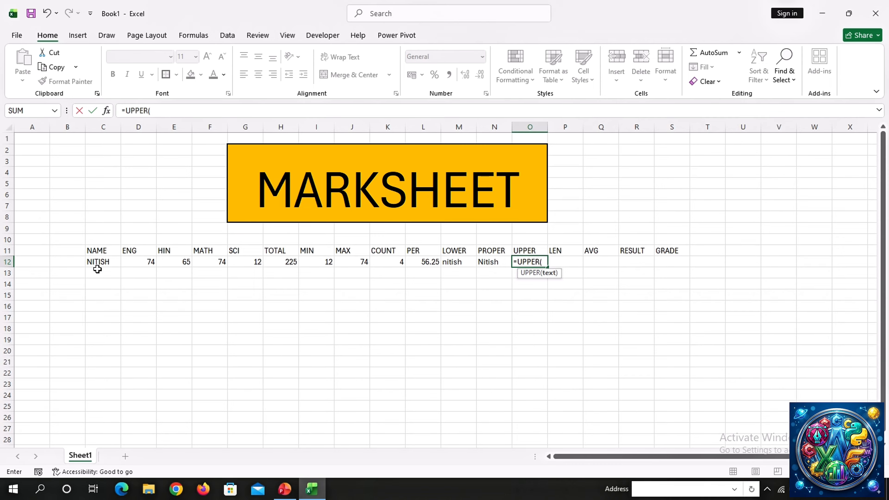
click(98, 262)
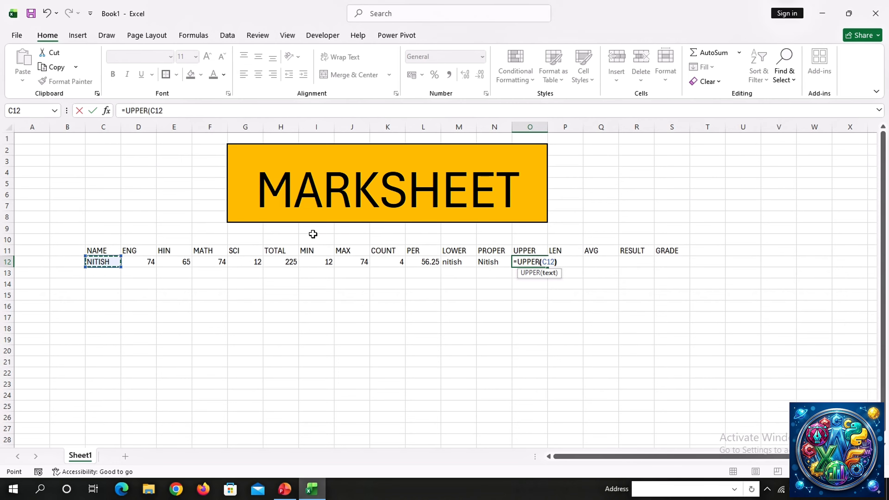
key(Return)
- Calculate the character length of the student's name in P12 with a LEN formula referencing C12
click(574, 265)
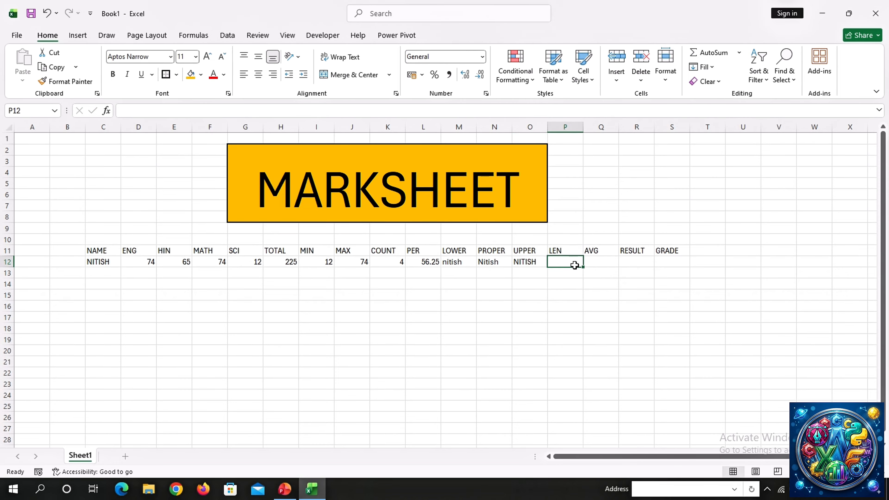
text(=LE)
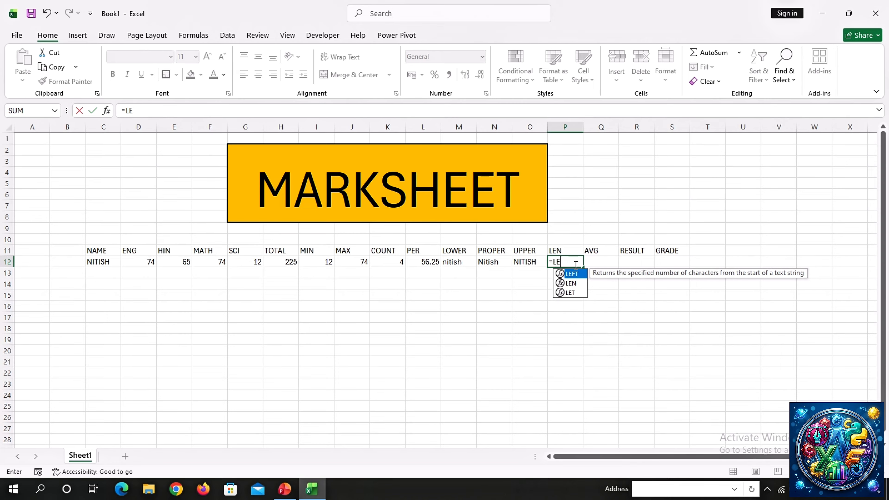
text(N()
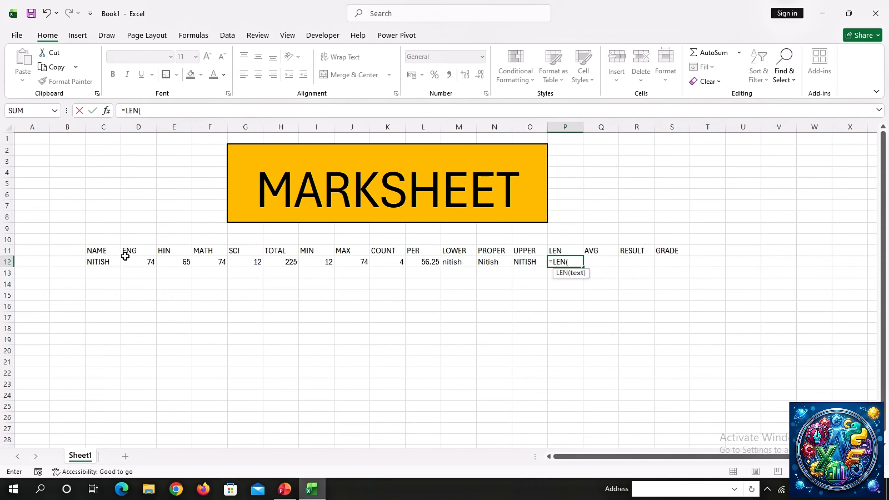
click(107, 265)
key(Return)
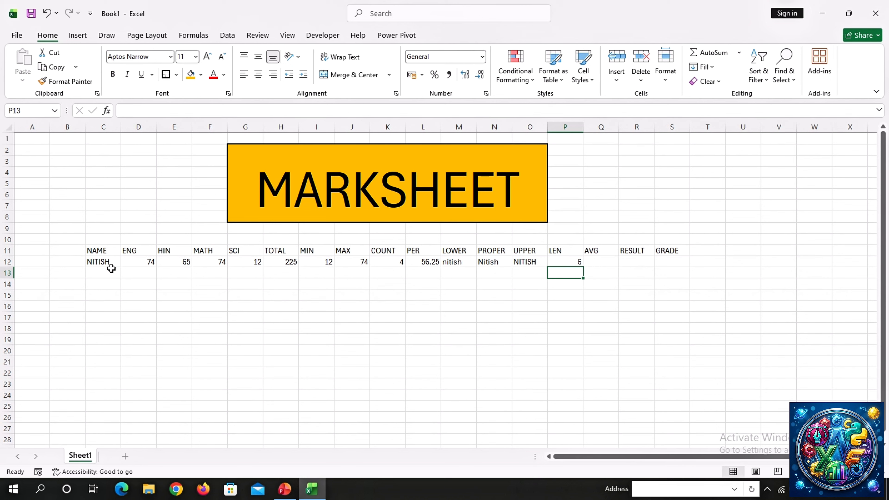
click(110, 258)
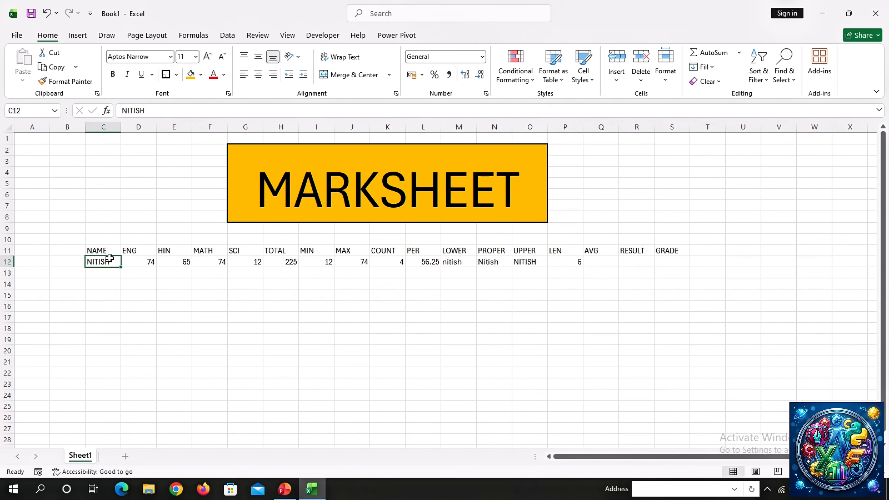
key(Down)
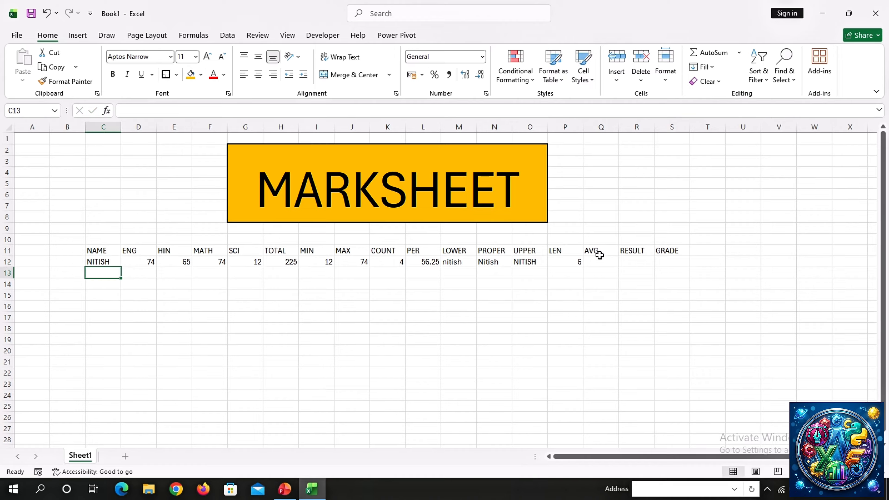
- Calculate the average mark in Q12 with an AVERAGE formula over D12:G12
click(595, 264)
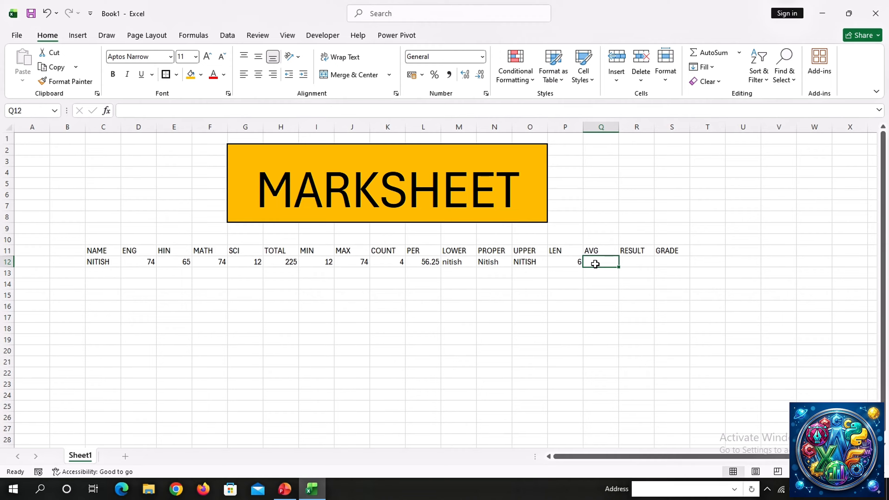
text(=AVE)
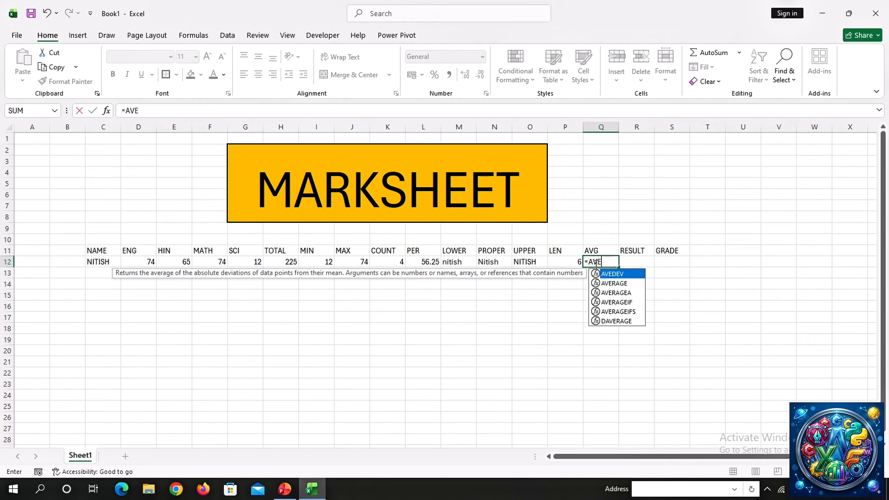
text(R)
key(Tab)
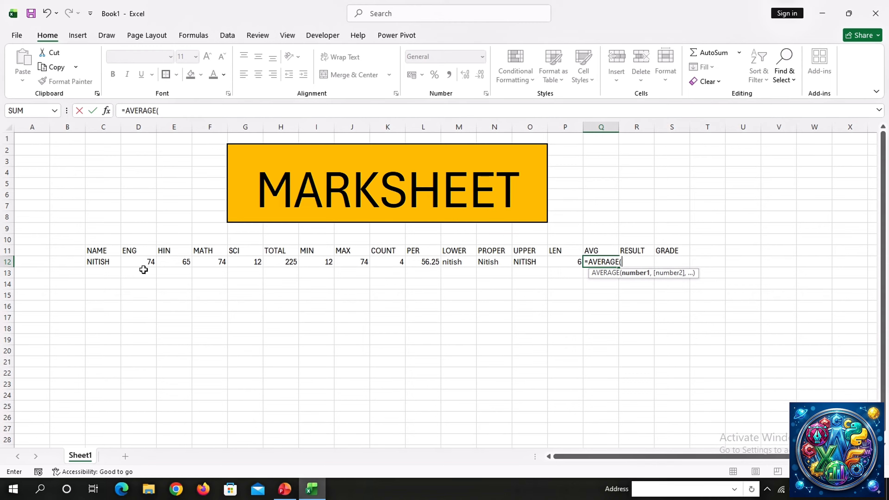
drag(136, 262, 235, 259)
key(Return)
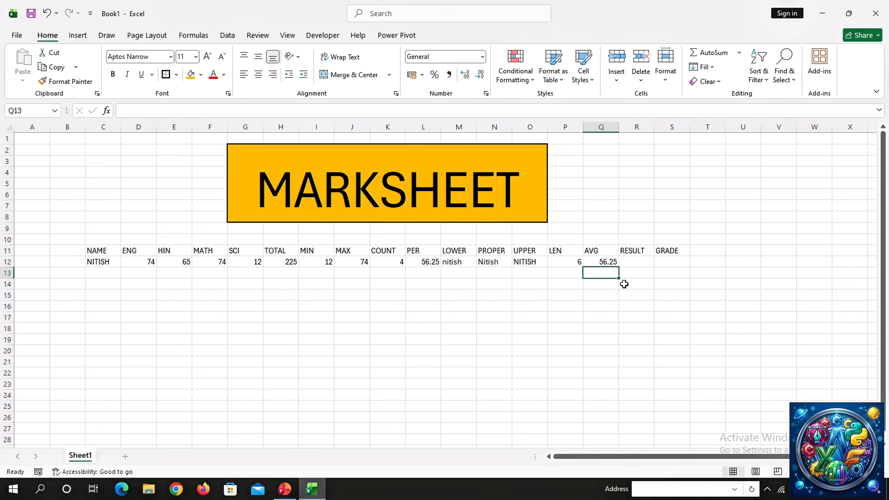
- Enter an IF formula in R12 that returns "PASS" when the minimum mark in I12 is greater than 34 and "FAIL" otherwise
click(637, 263)
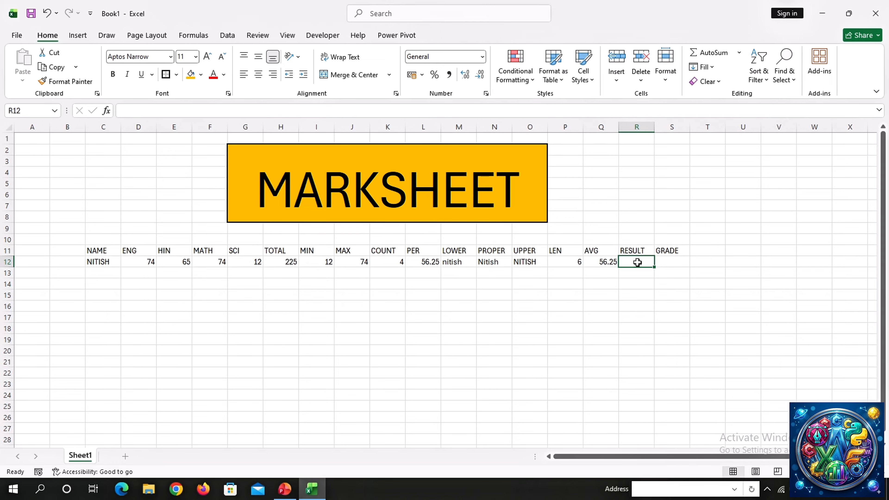
text(=)
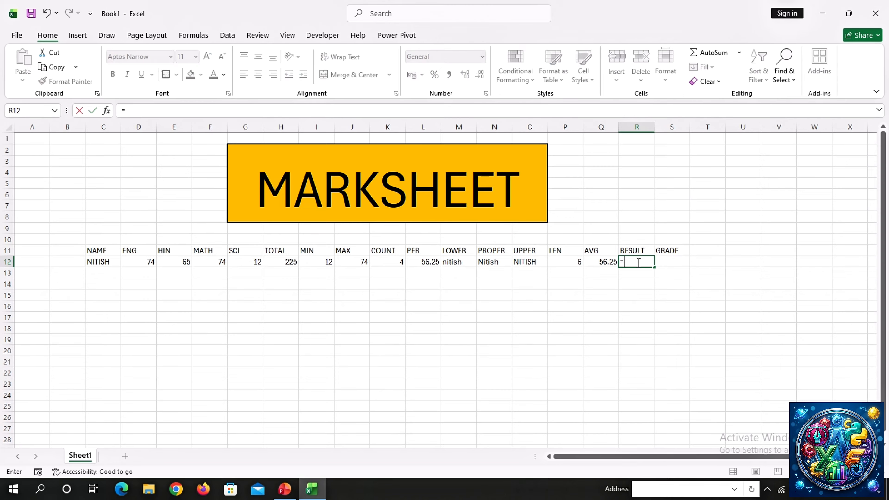
text(IF()
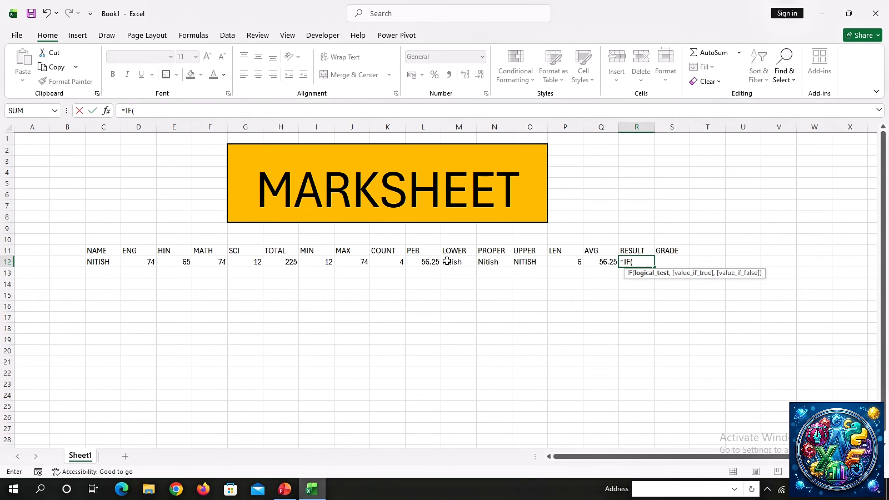
click(313, 259)
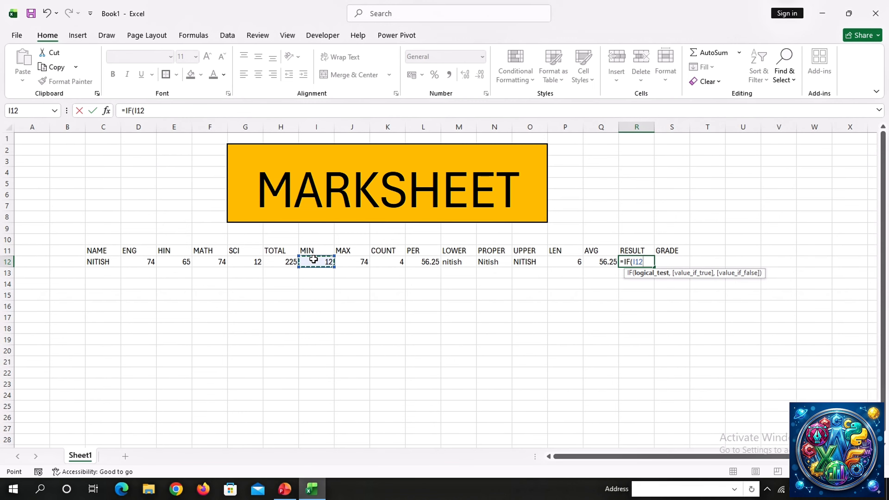
scroll(313, 259, down, 1)
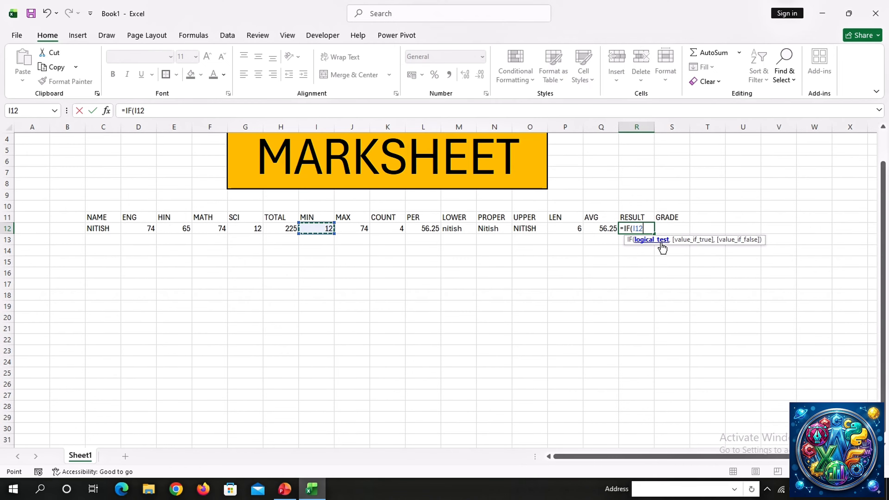
scroll(598, 282, up, 1)
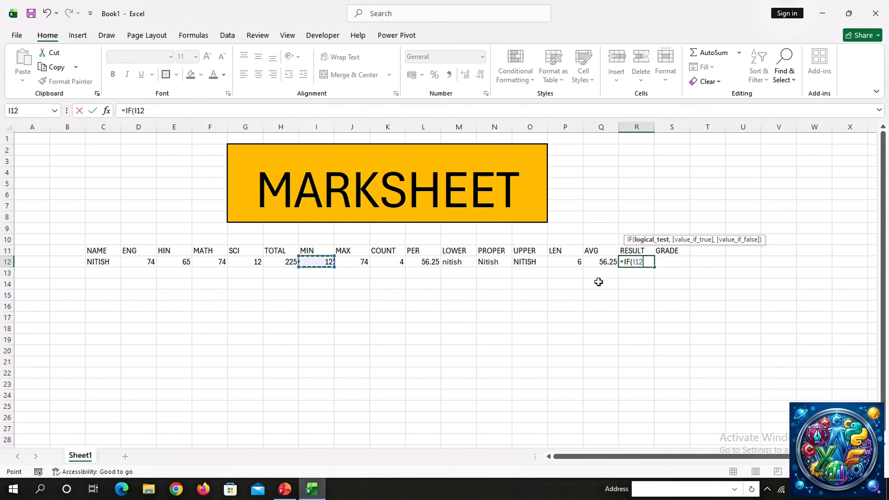
text(>)
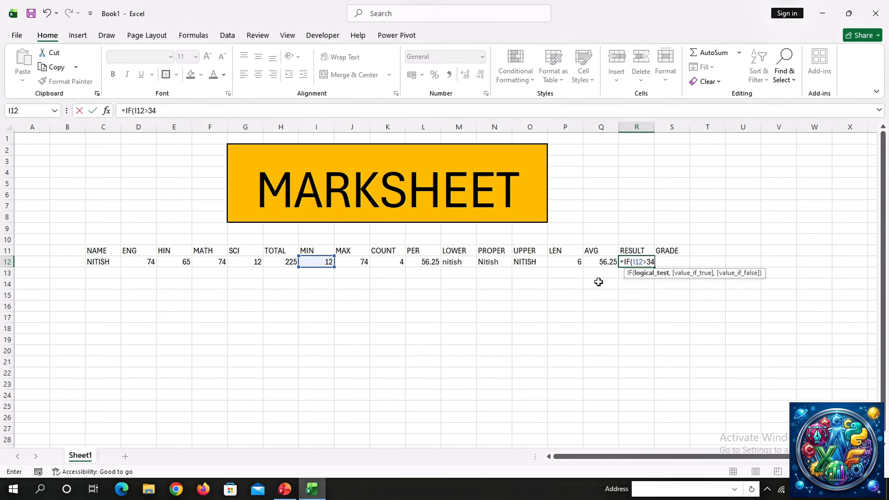
text(34,)
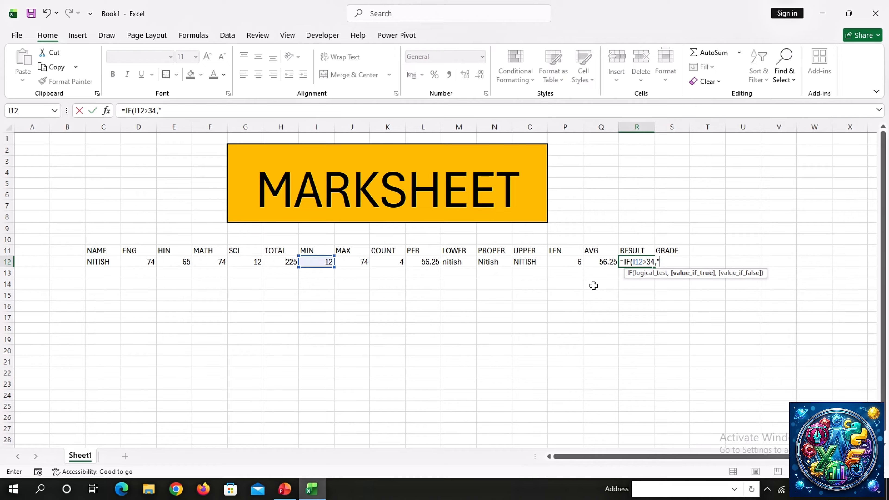
text(PASS",)
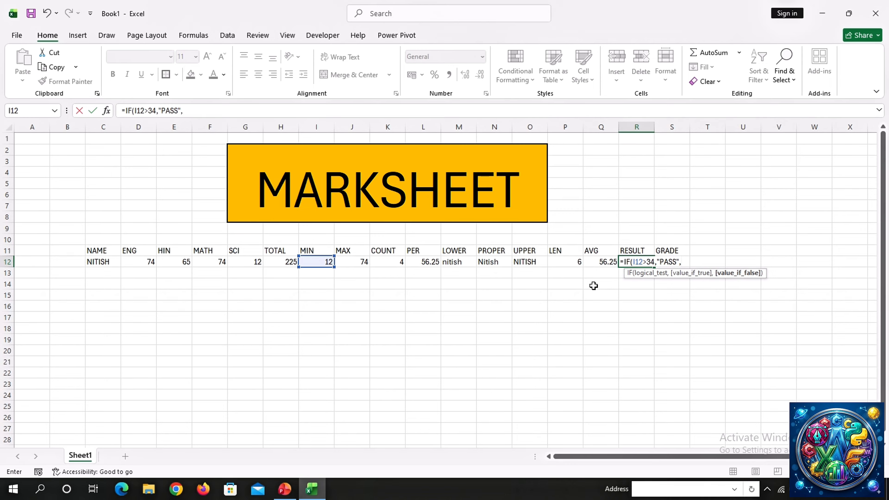
text(")
text(FAIL")
key(Return)
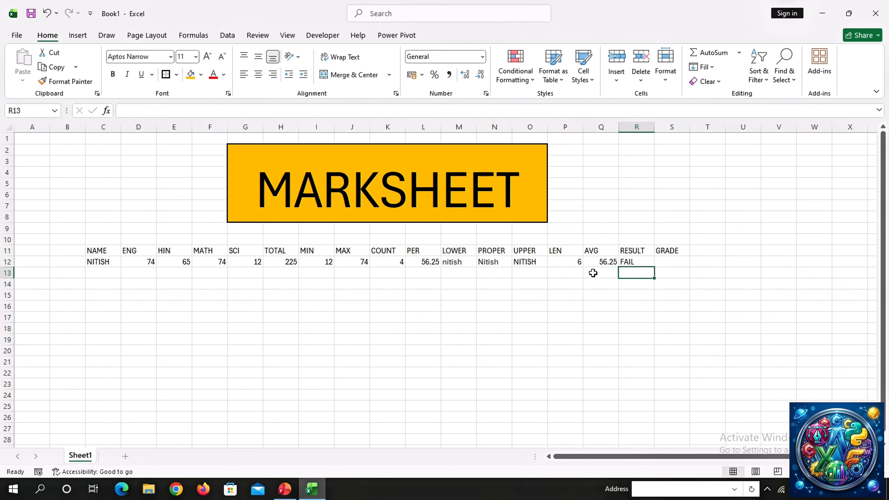
- Change the student's science mark in G12 to 36
click(239, 261)
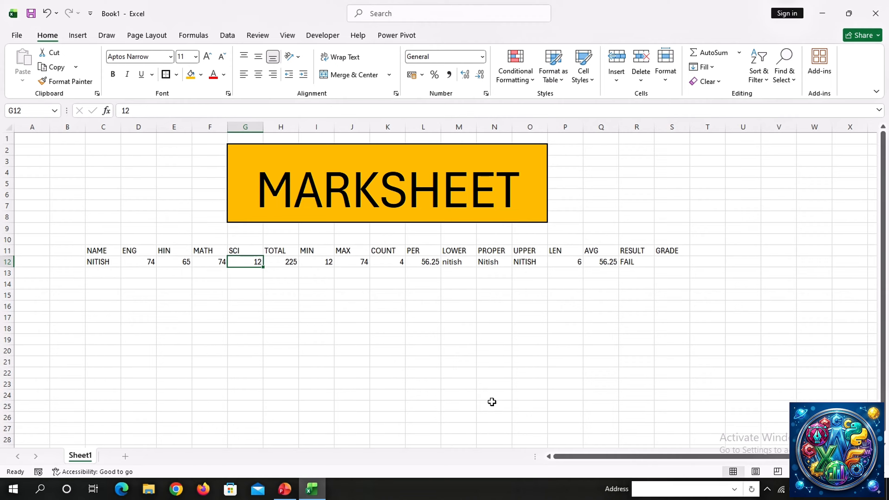
text(36)
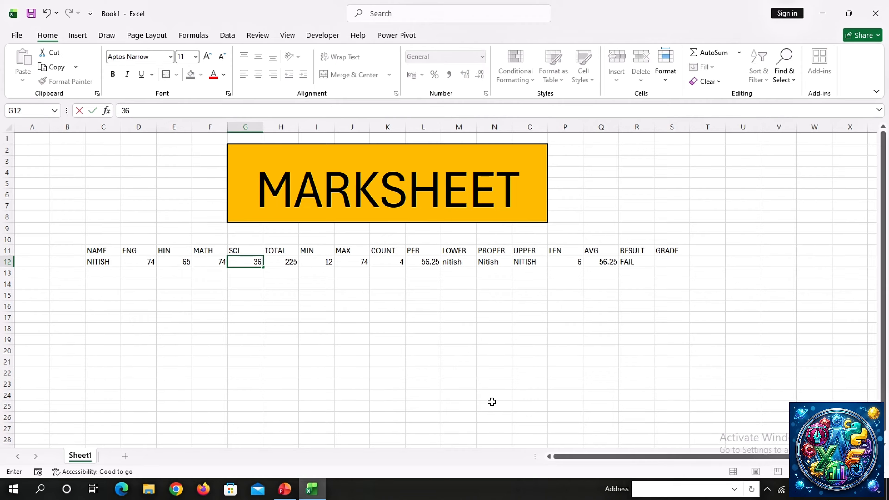
key(Return)
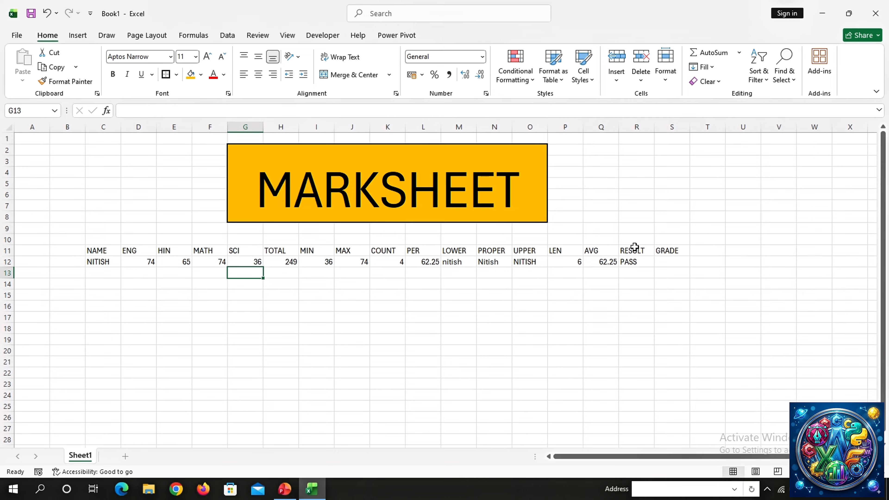
- Begin an IF formula in grade cell S12 that returns "A" when the average in Q12 is greater than 80
click(660, 267)
text(=)
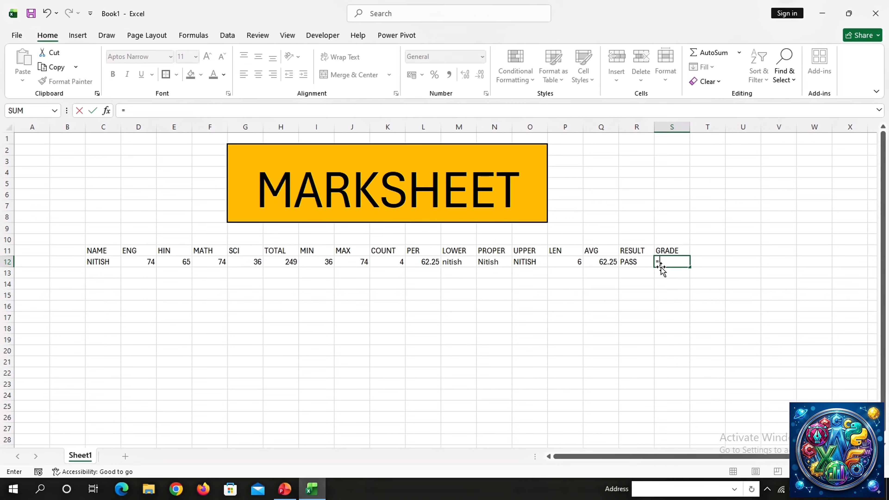
text(I)
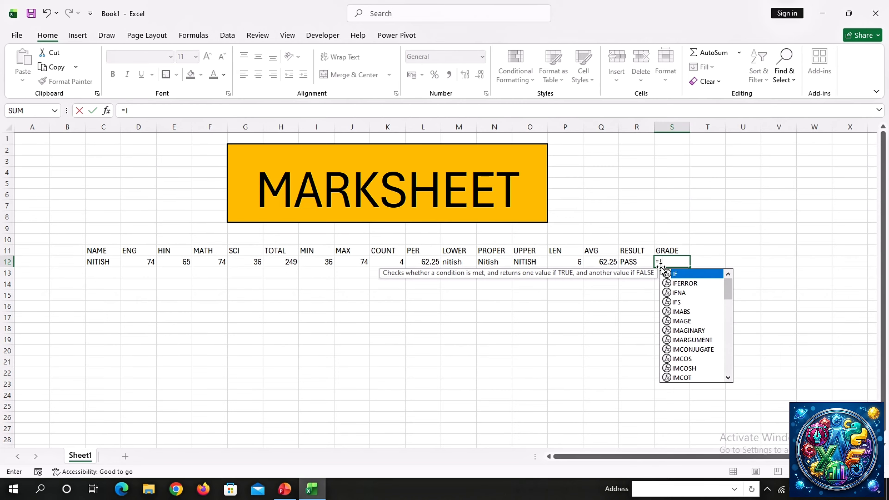
text(F()
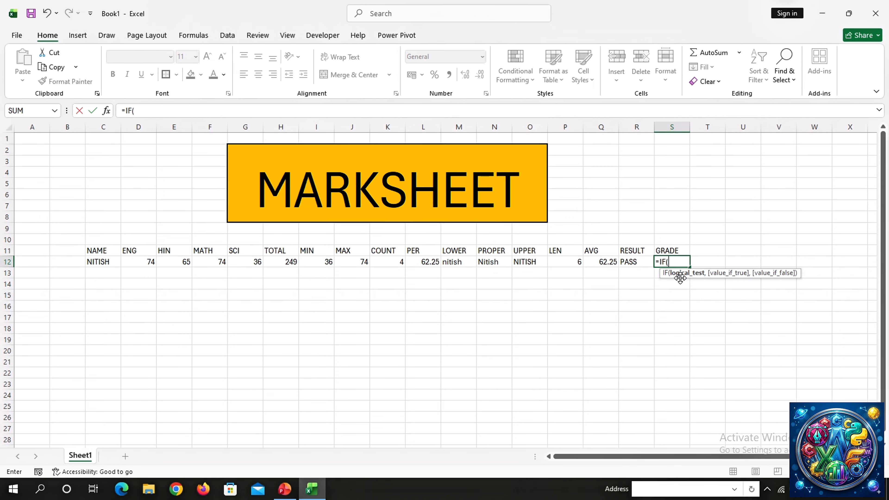
click(606, 263)
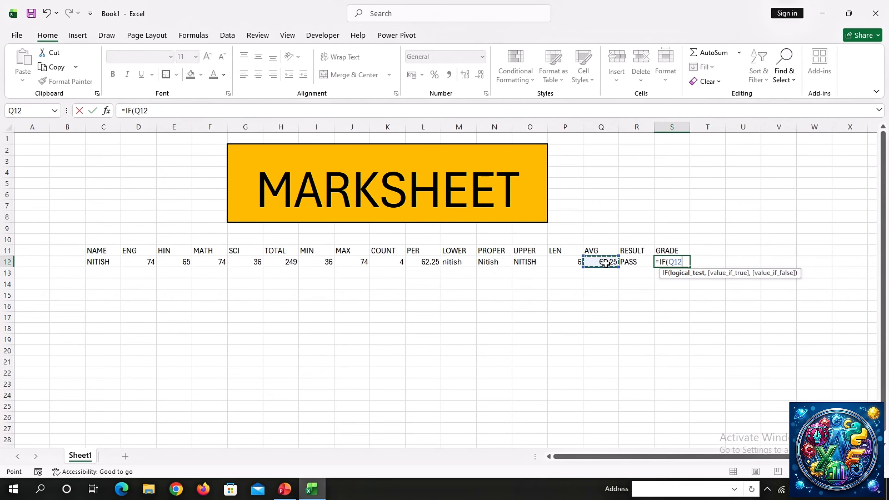
text(>80,)
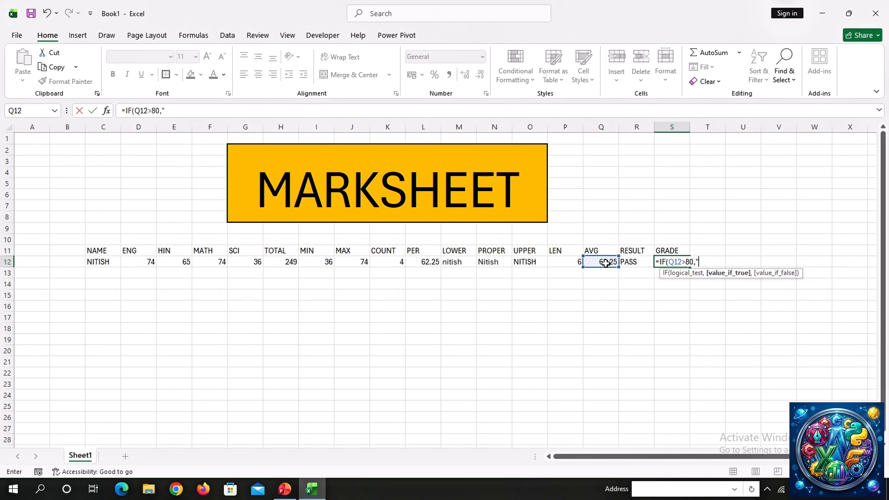
text("A")
text(,)
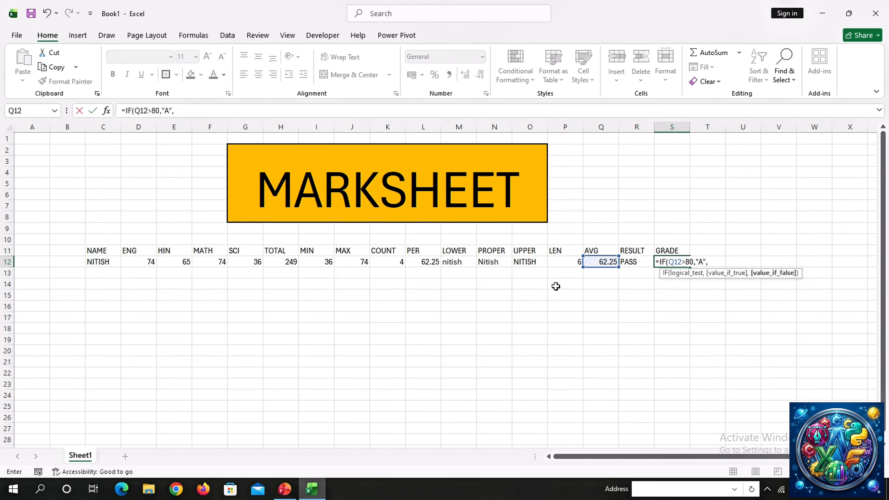
- Extend the S12 grade formula with nested IFs returning "B" when Q12 is above 70 and "C" when it is above 60
text(IF()
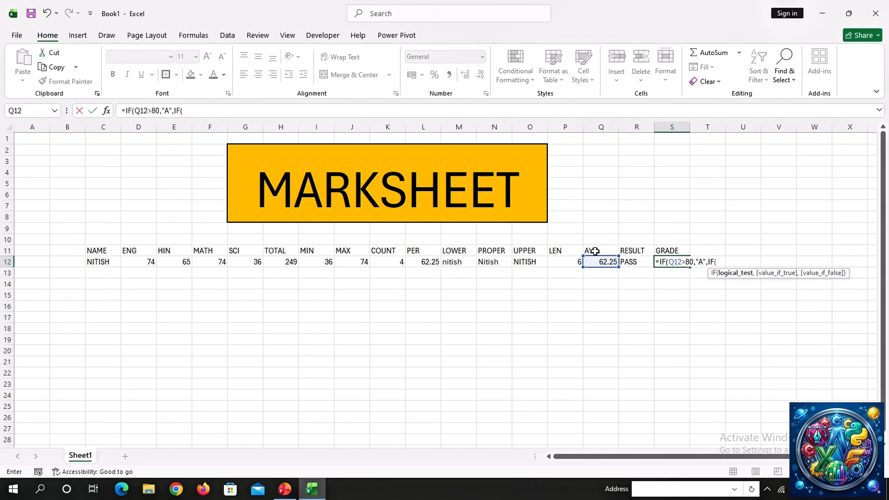
click(593, 261)
text(>)
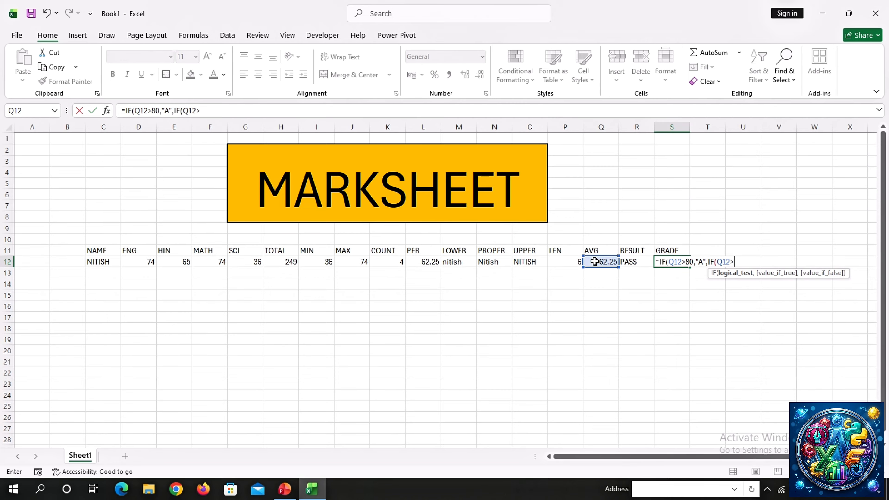
text(70,")
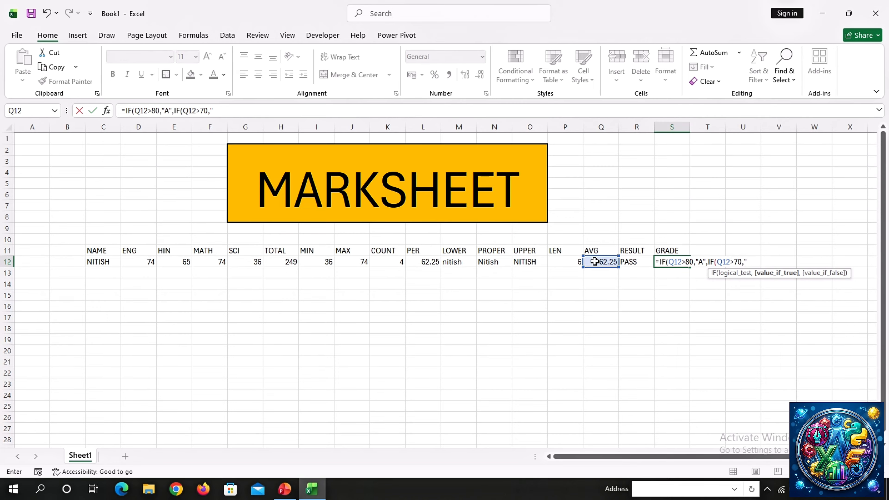
text(B",)
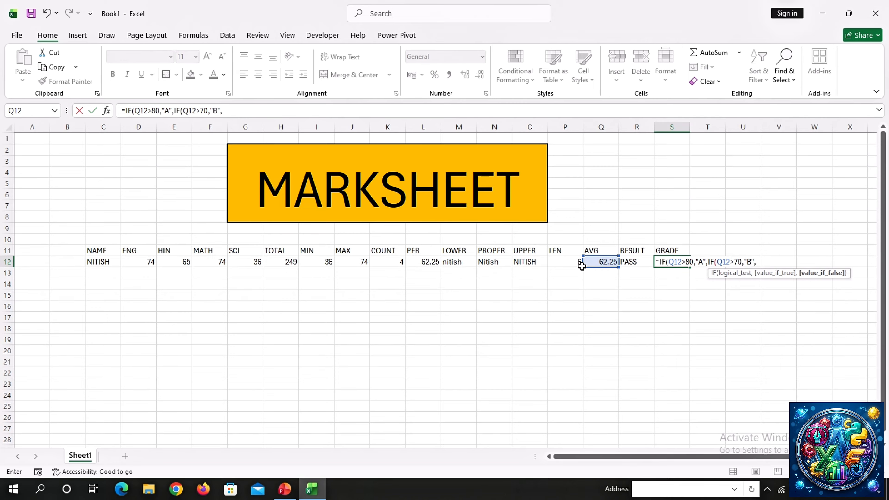
text(IF)
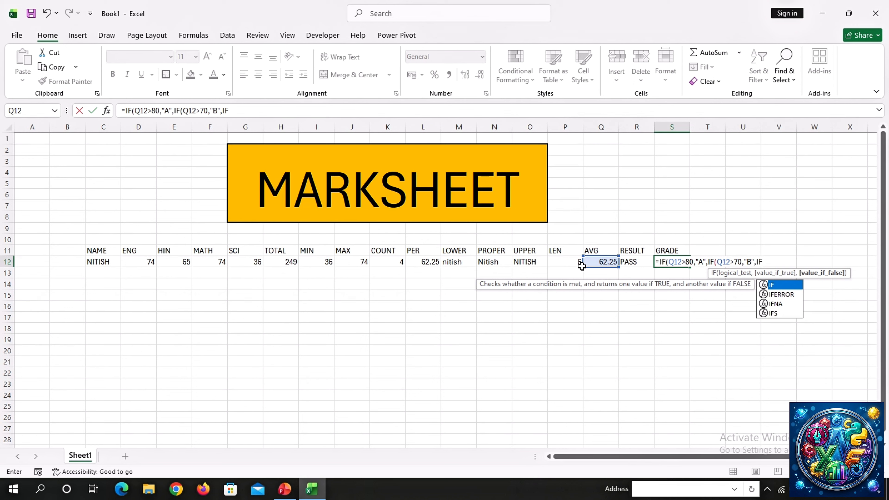
text(()
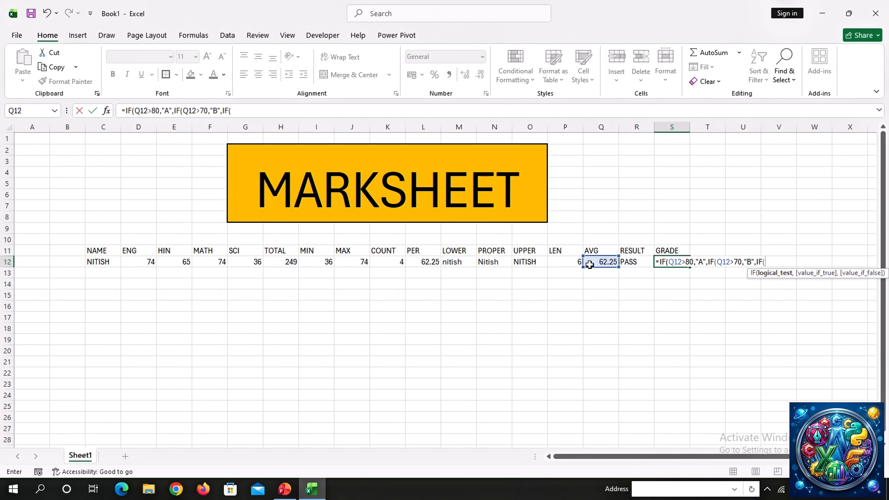
click(589, 264)
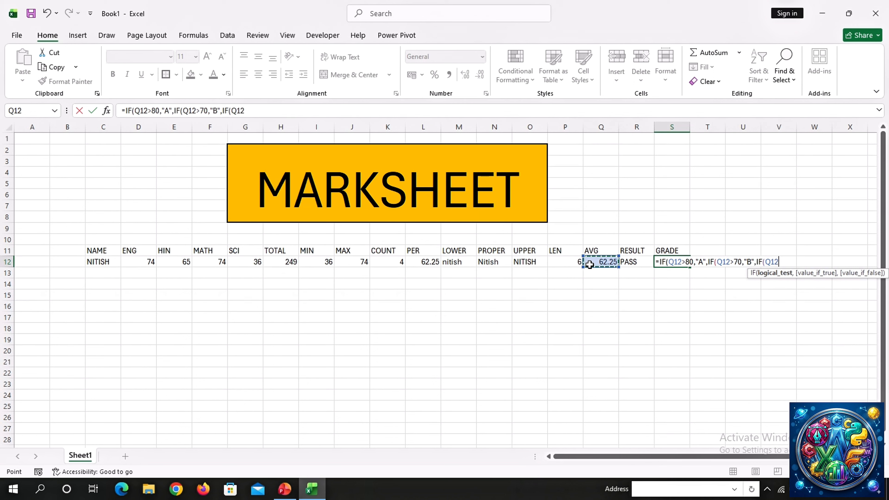
text(>60,")
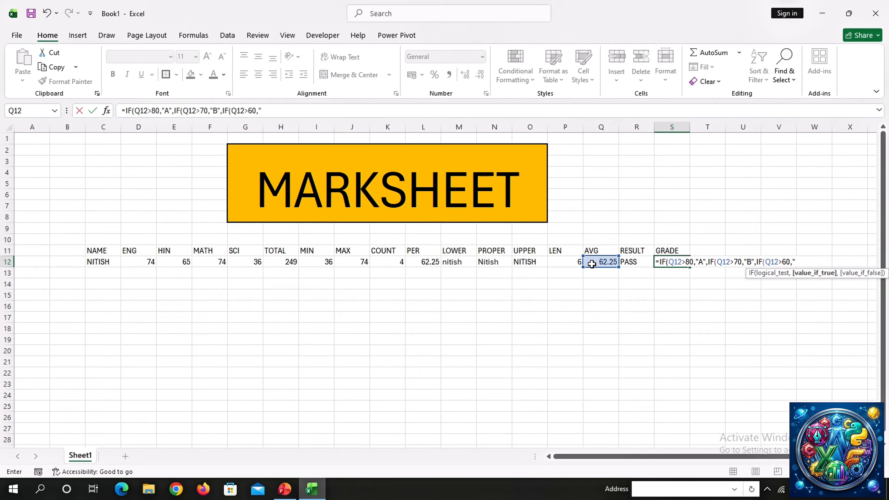
text(C")
- Complete the S12 grade formula with a nested IF returning "D" when Q12 is above 35 and "E" otherwise
text(,IF()
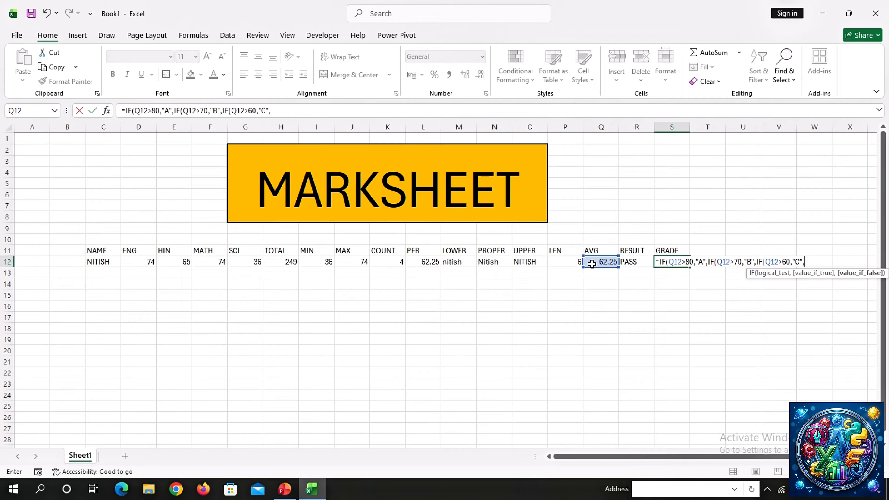
click(591, 264)
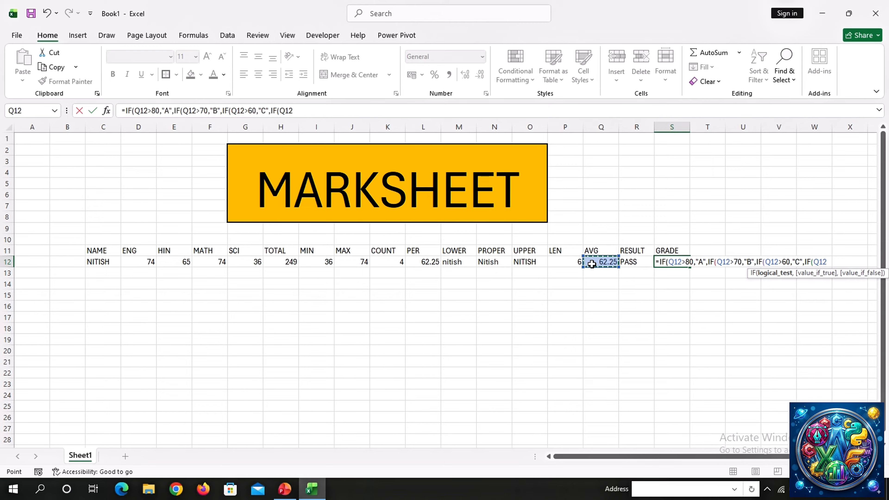
text(>35,)
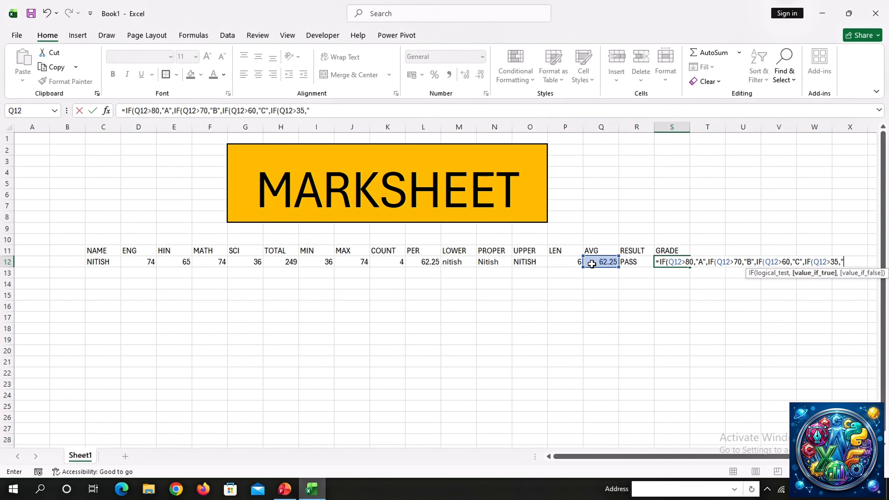
text("D",)
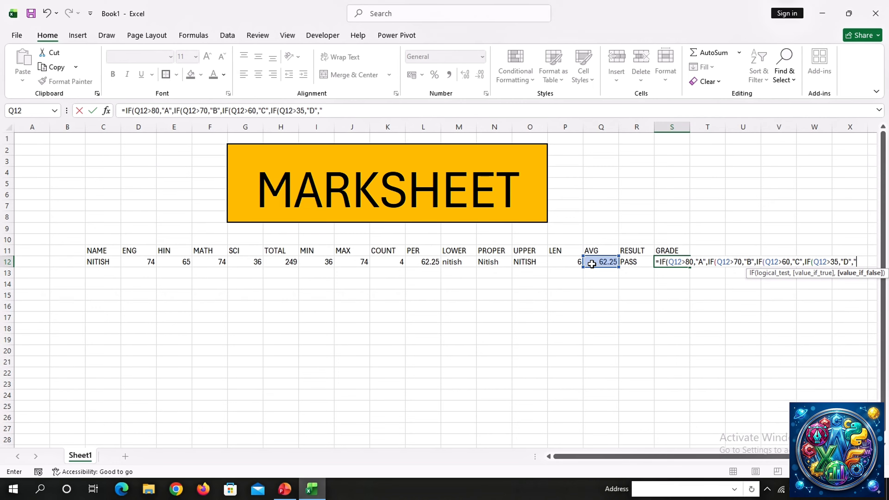
text("E)
text()))))
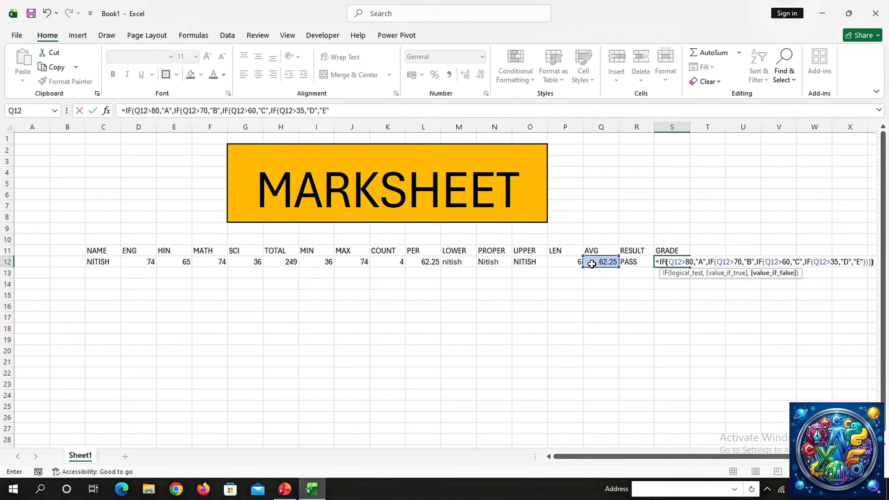
key(Return)
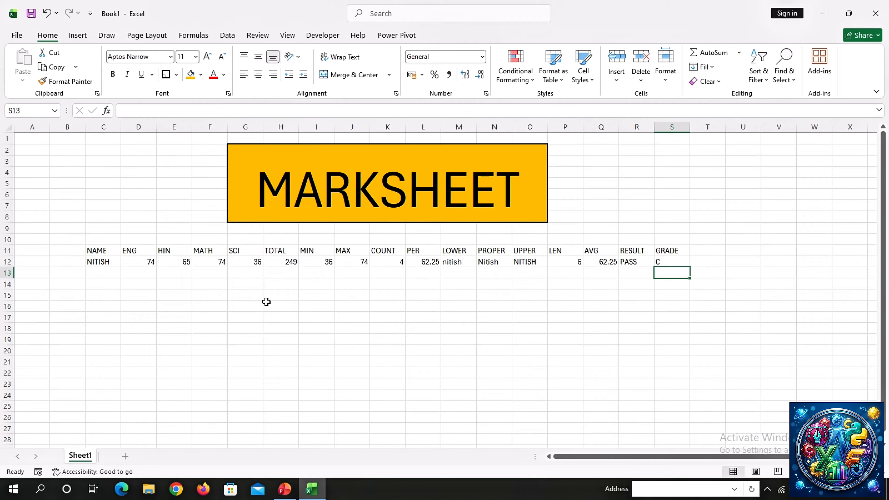
- Enter two more students' names in C13 and C14 of the NAME column
click(113, 274)
click(145, 270)
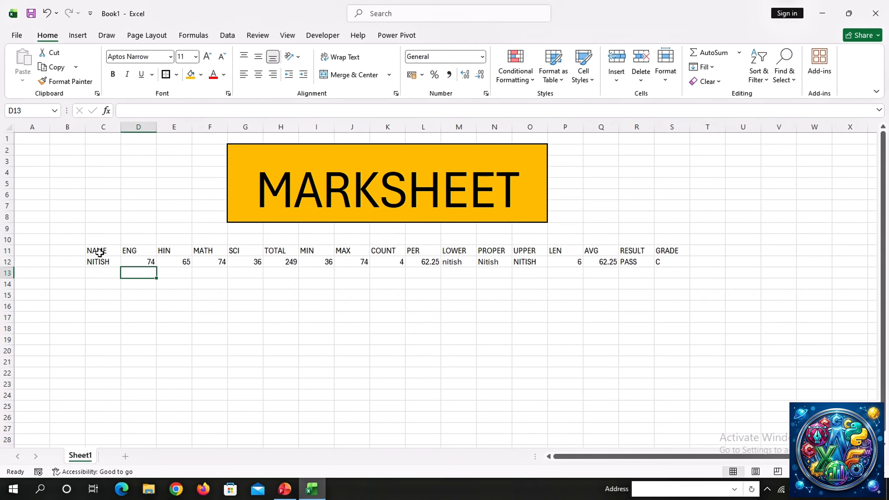
key(Left)
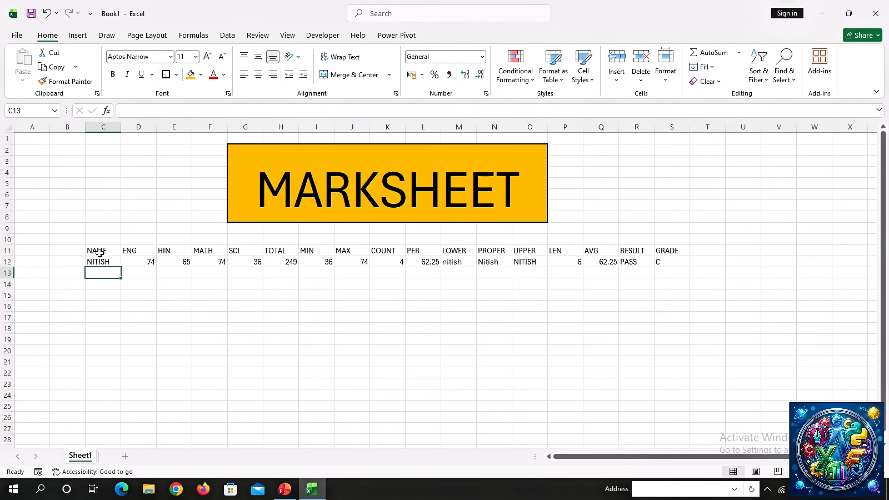
text(RAJ)
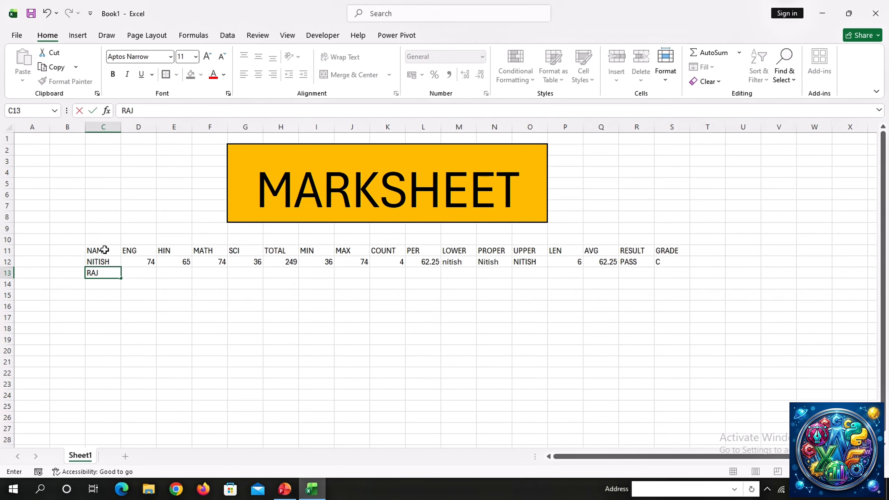
key(Return)
text(SUJAL)
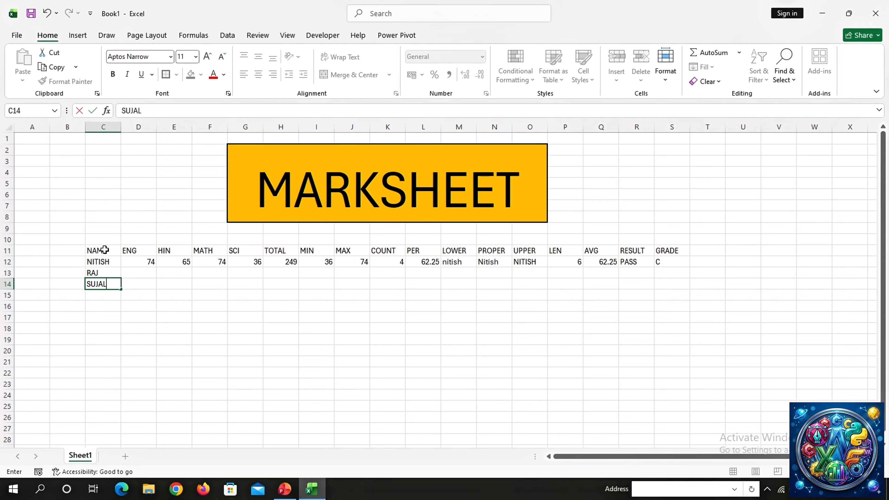
key(Tab)
- Generate a random English mark in D13 with a RANDBETWEEN formula from 0 to 100
key(Up)
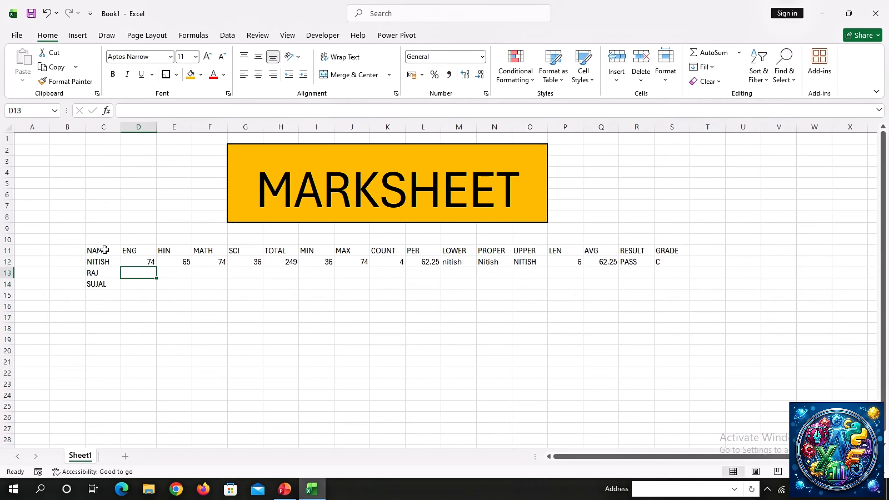
text(=E)
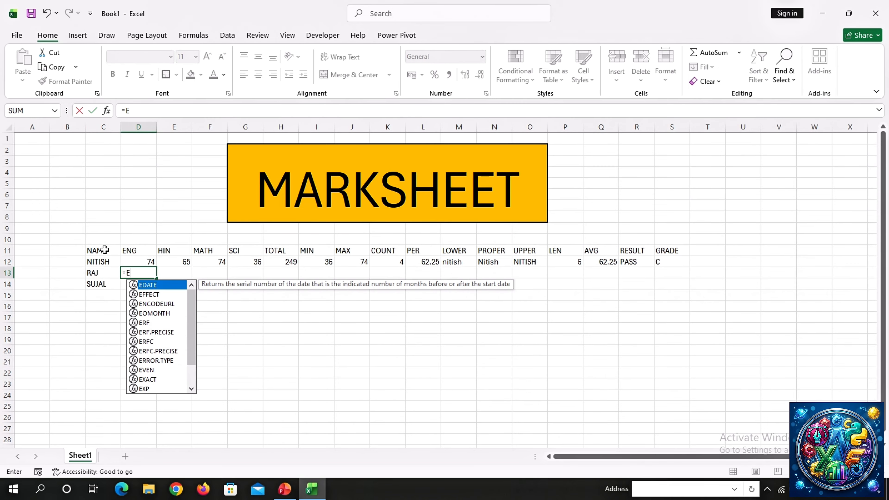
key(BackSpace)
text(RA)
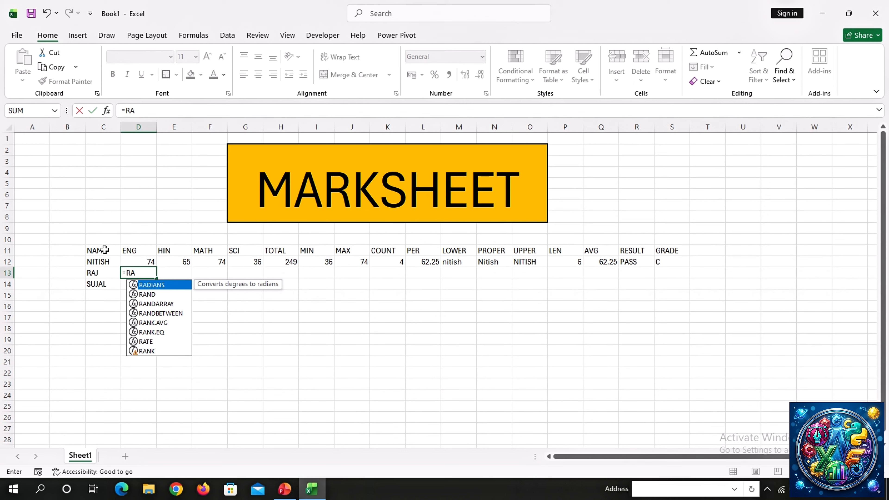
key(Down)
key(Down)
key(Down)
key(Tab)
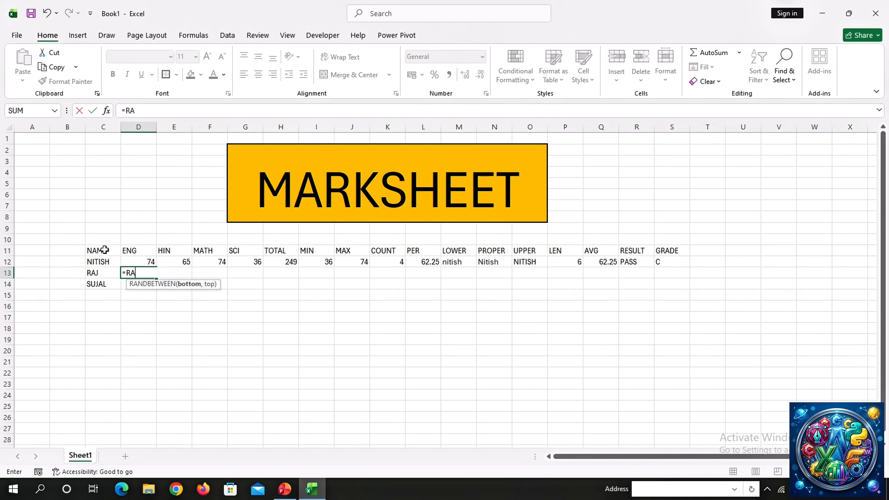
text(0,)
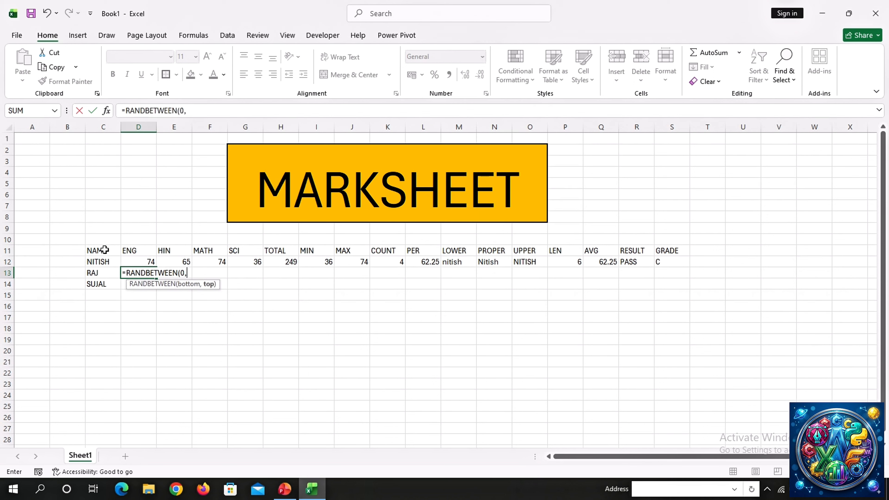
text(100)
key(Return)
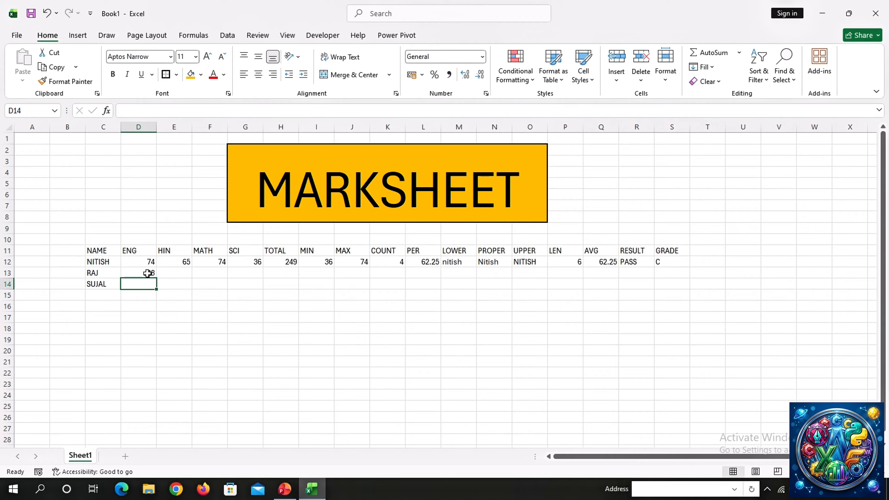
- Fill the RANDBETWEEN formula from D13 across the four subjects and down to row 14, covering D13:G14
click(149, 273)
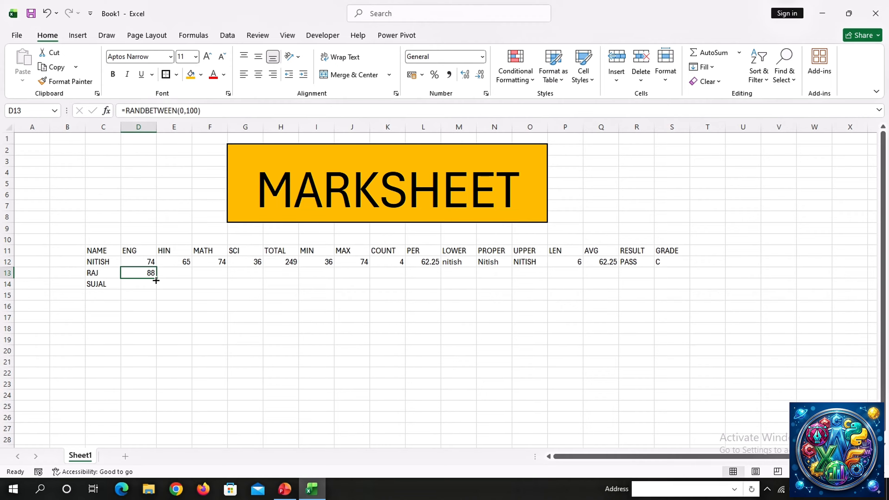
drag(156, 280, 264, 279)
click(263, 281)
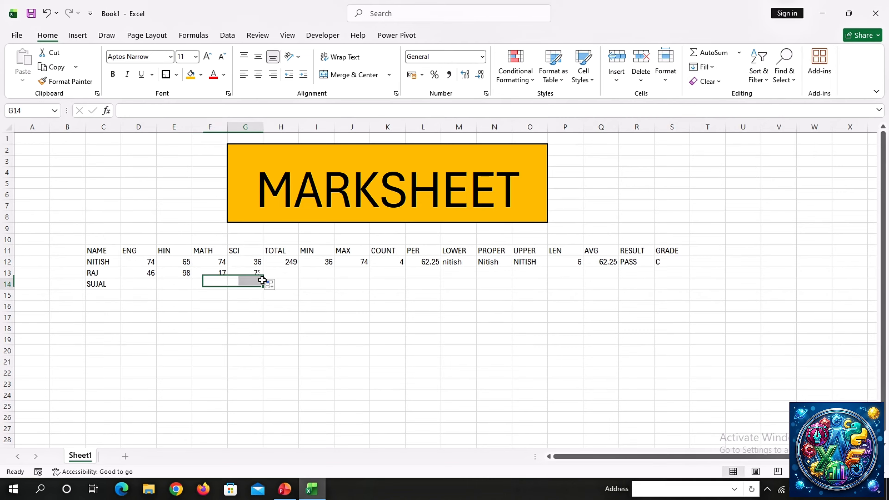
drag(146, 277, 265, 289)
- Copy the random marks in D13:G14 and paste them as values only starting at C19
key(ctrl+c)
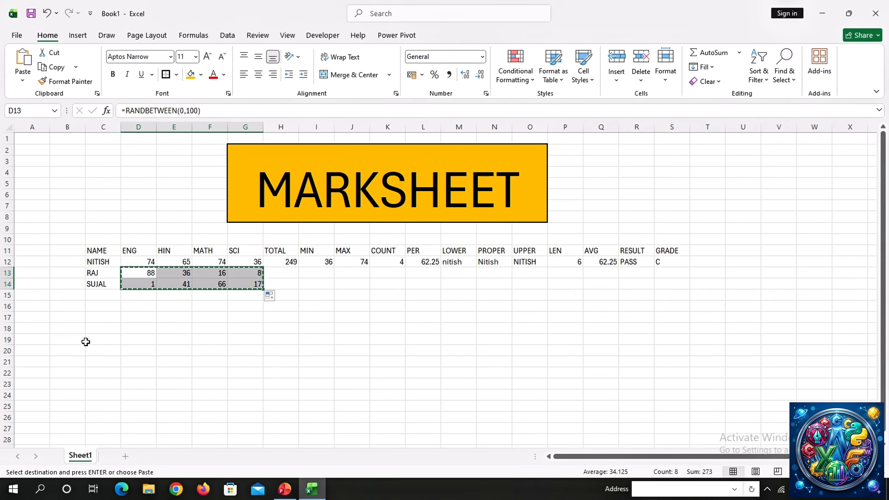
click(88, 340)
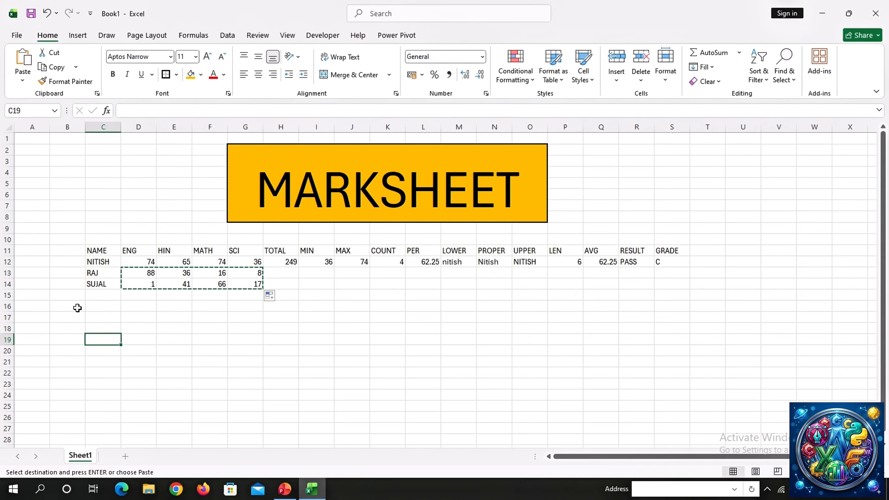
click(22, 83)
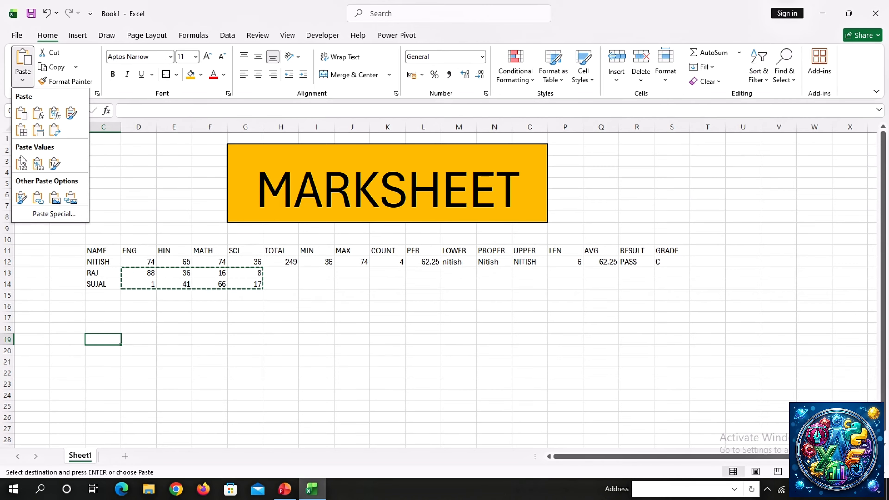
click(22, 164)
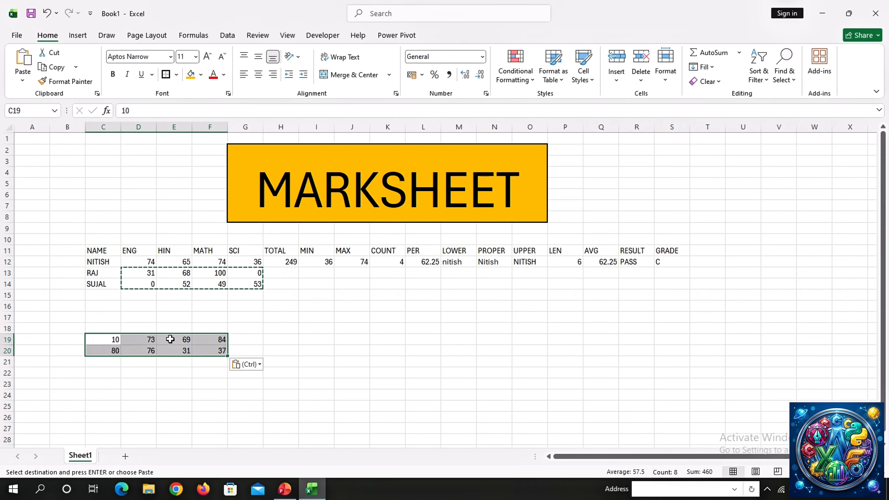
- Clear the RANDBETWEEN formulas from D13:G14 and move the static marks from C19:F20 into that range
drag(130, 273, 242, 284)
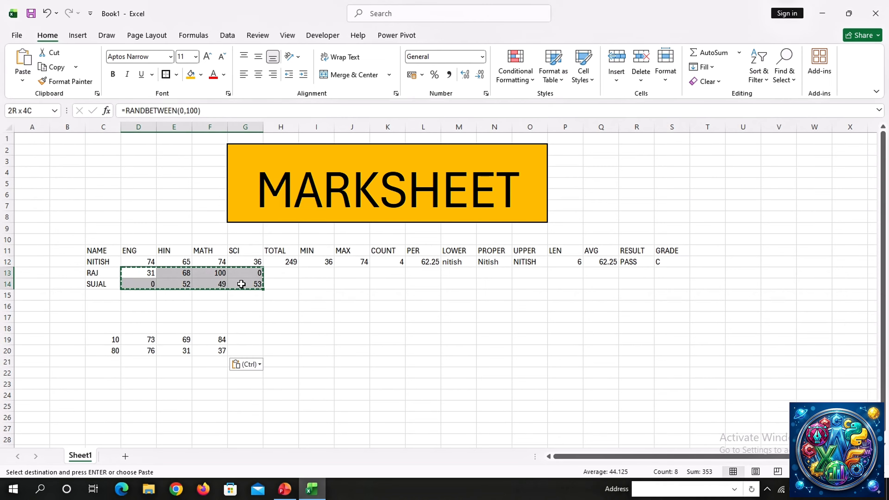
key(Delete)
drag(111, 342, 218, 343)
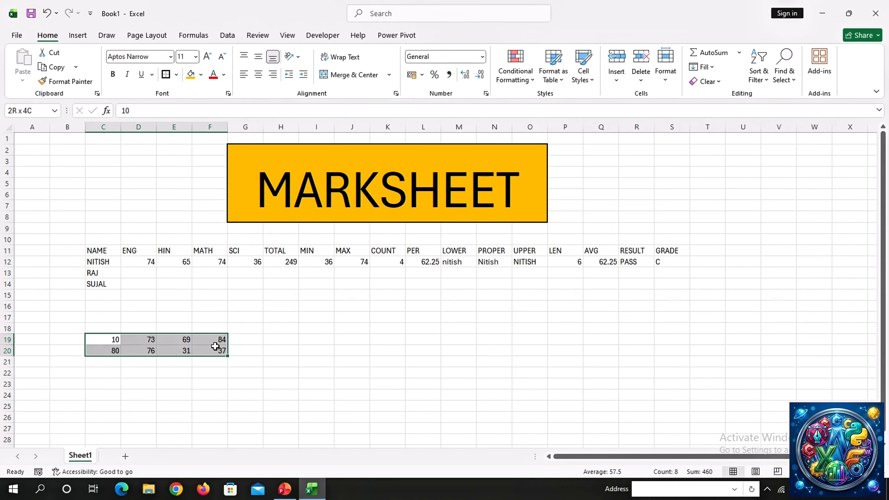
key(ctrl+c)
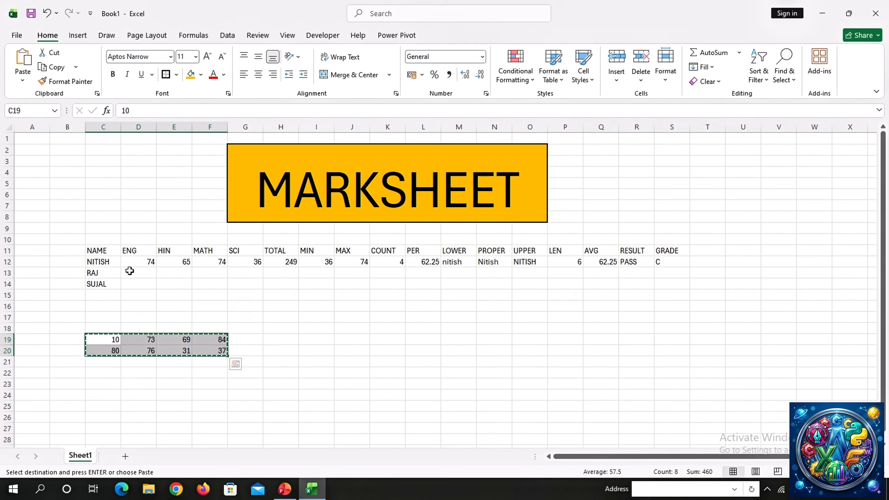
click(134, 274)
key(ctrl+v)
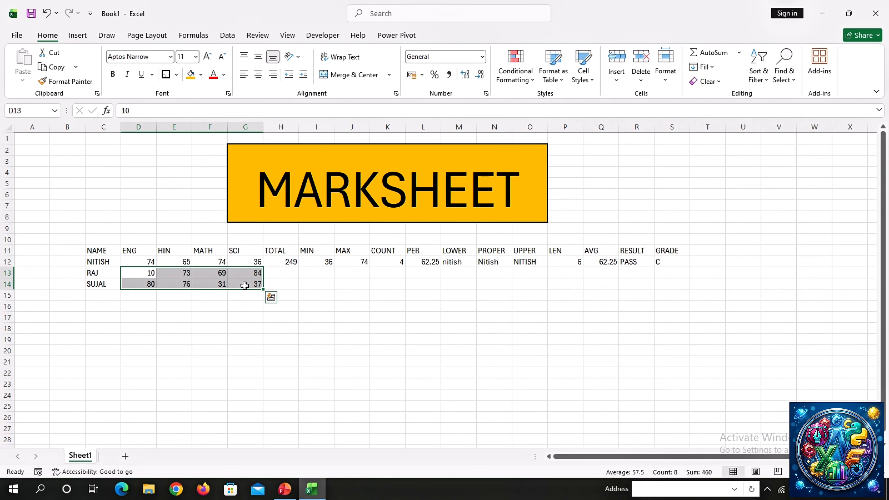
- Fill the formulas in H12:S12, from TOTAL through GRADE, down to row 14 for the two added students
click(268, 272)
drag(273, 263, 674, 291)
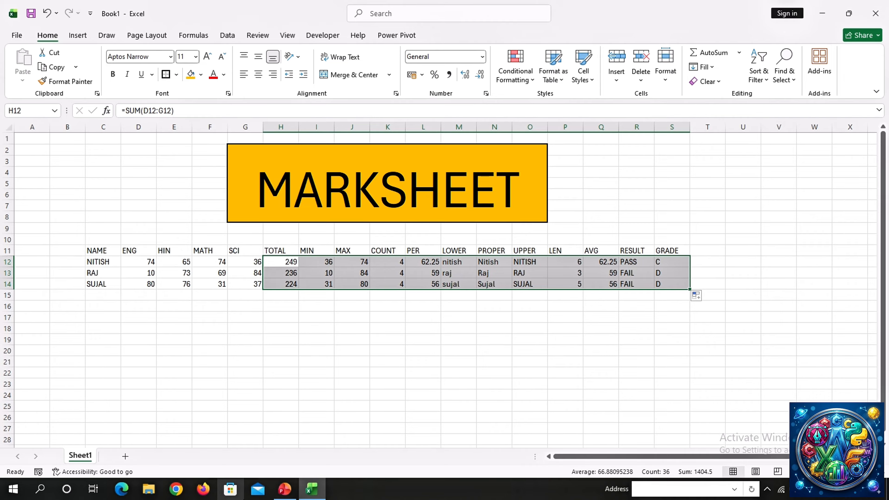
click(230, 488)
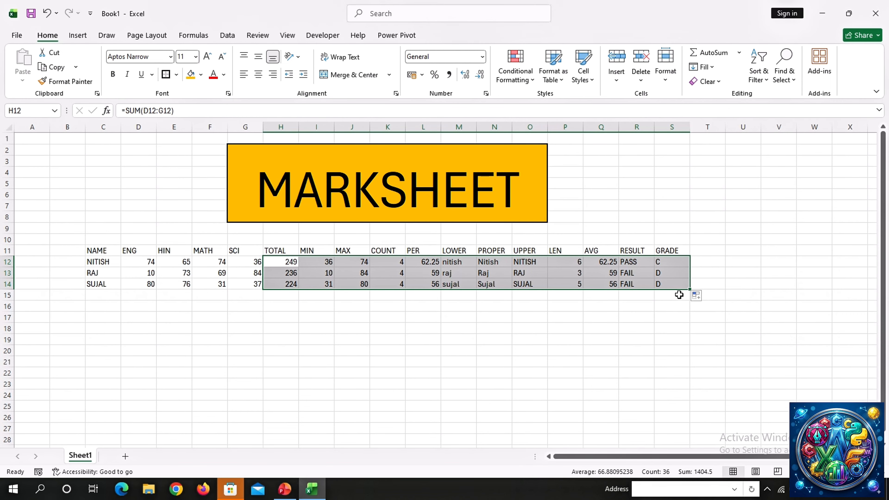
click(554, 338)
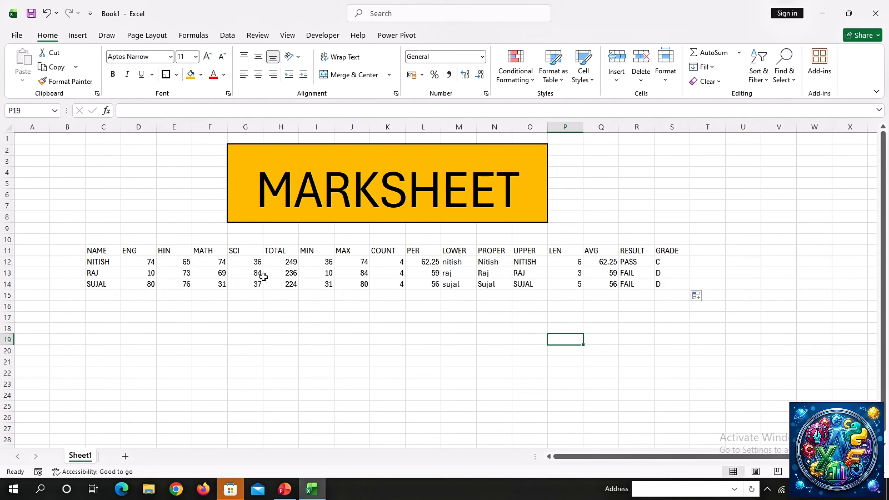
drag(79, 249, 140, 263)
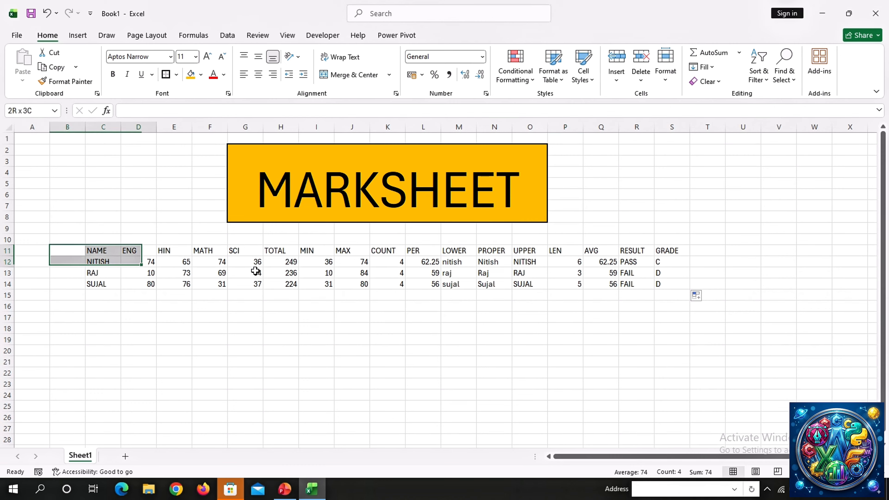
drag(255, 270, 468, 284)
click(280, 338)
- Apply All Borders to the whole marksheet table in C11:S14
drag(98, 252, 679, 284)
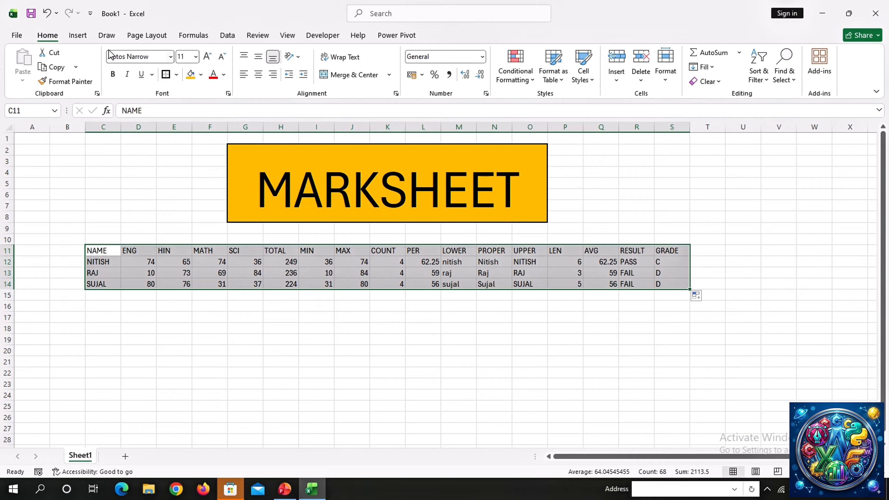
click(77, 37)
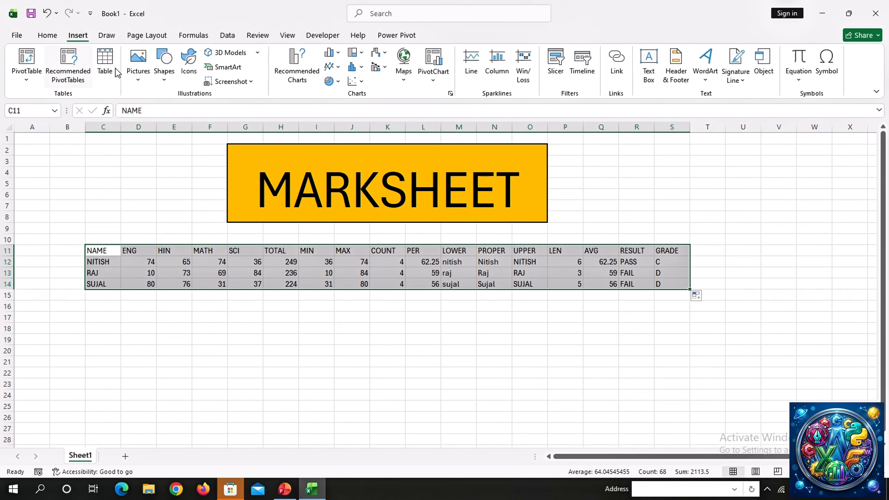
click(53, 39)
click(176, 75)
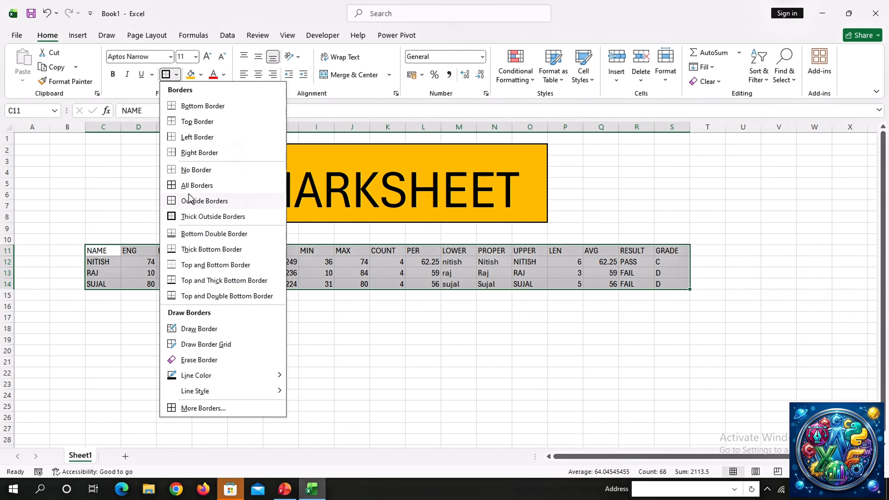
click(195, 186)
- Fill the header row cells C11:S11 with standard yellow
drag(101, 250, 679, 248)
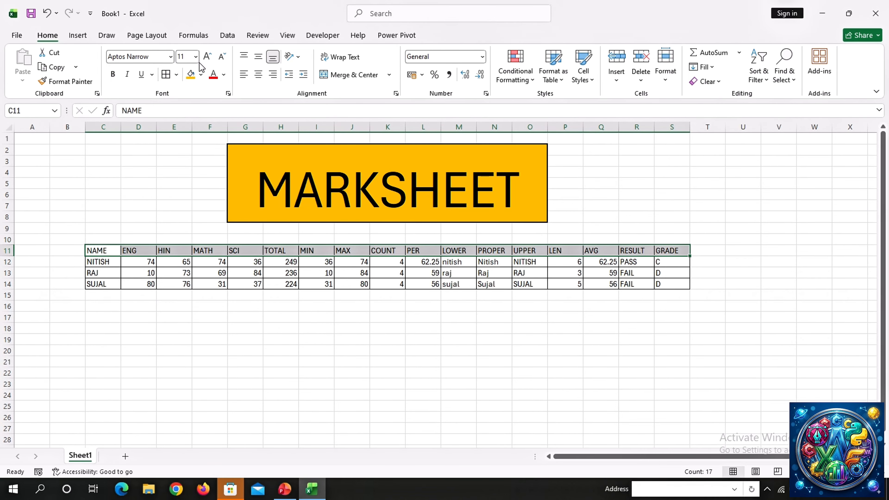
click(201, 74)
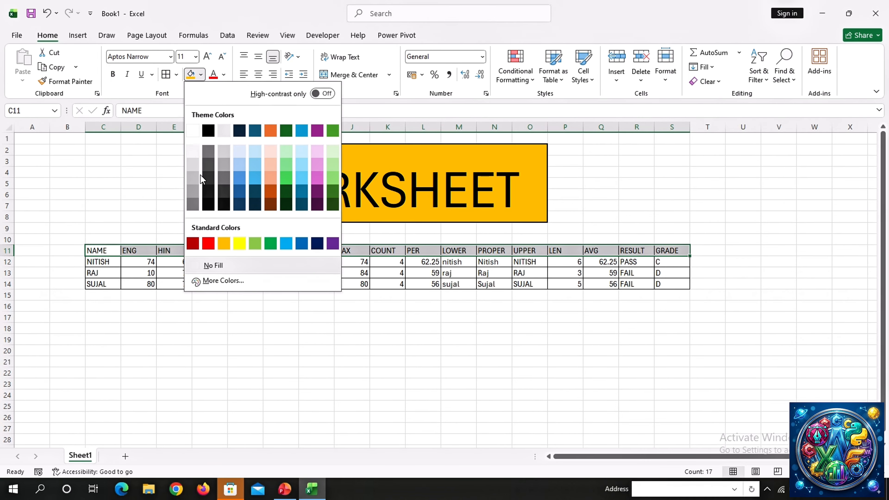
click(240, 244)
click(202, 315)
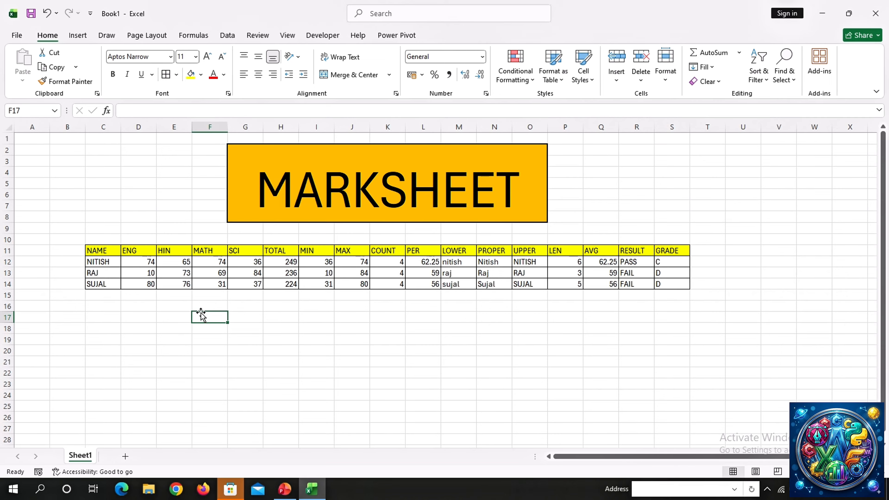